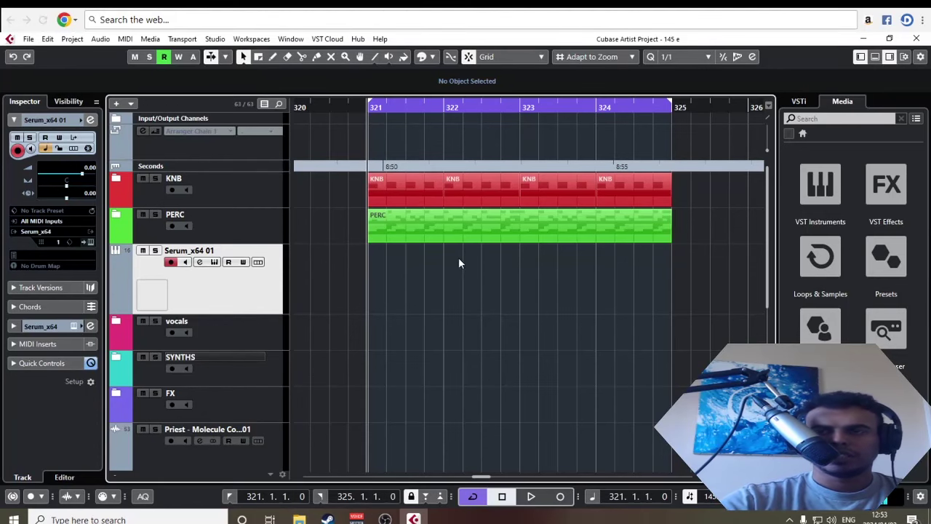
# Draw an empty MIDI part on the Serum_x64 01 track spanning bar 321 to bar 325
pyautogui.hscroll(1, 544, 282)
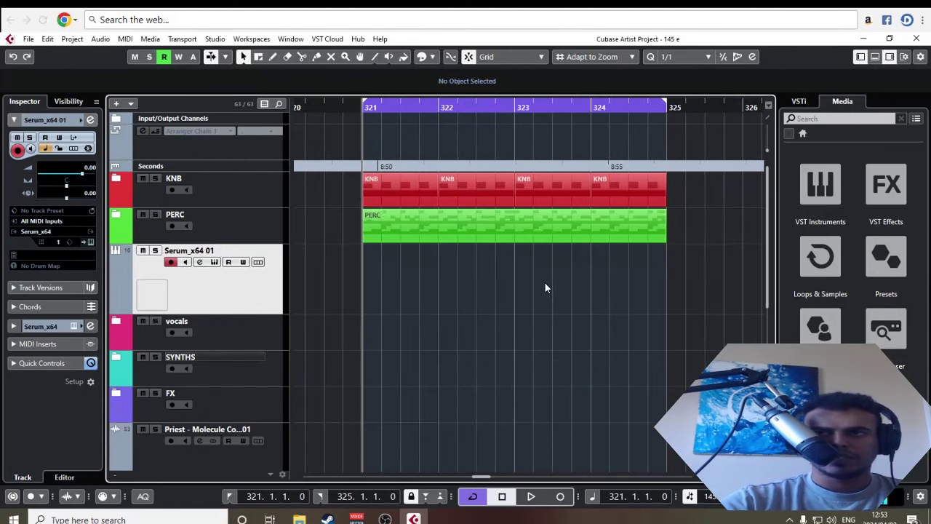
pyautogui.click(468, 240)
pyautogui.hscroll(4, 561, 294)
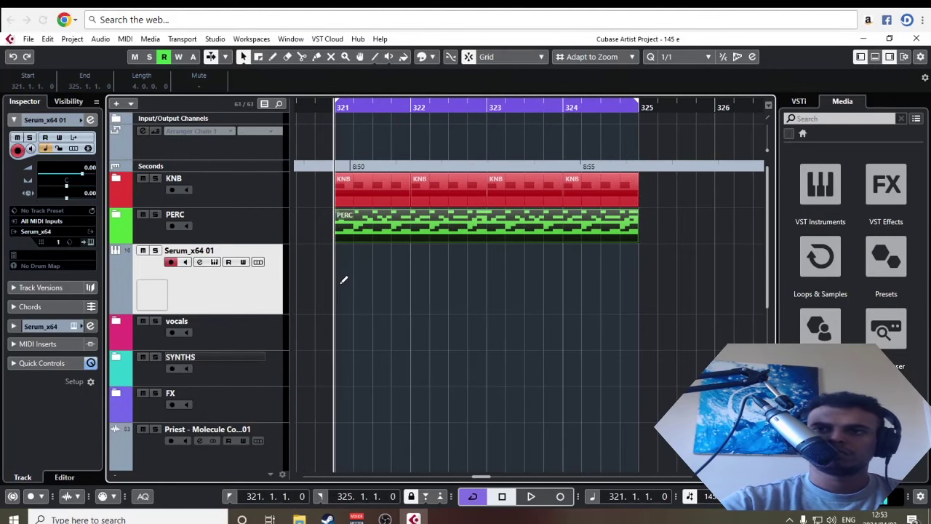
pyautogui.moveTo(343, 279)
pyautogui.mouseDown()
pyautogui.moveTo(657, 288)
pyautogui.moveTo(641, 307)
pyautogui.mouseUp()
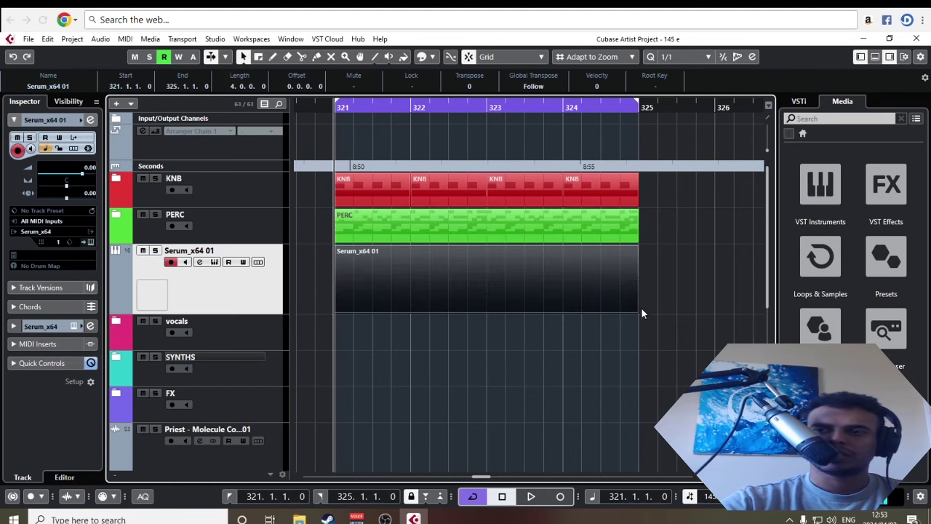
# Examine the note pattern of the first bass part inside the KNB folder
pyautogui.doubleClick(461, 291)
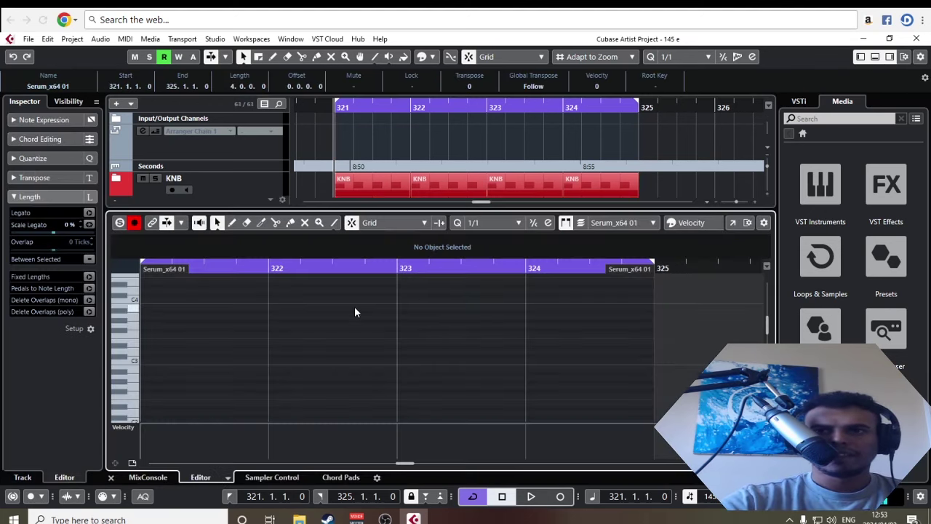
pyautogui.click(111, 478)
pyautogui.click(116, 179)
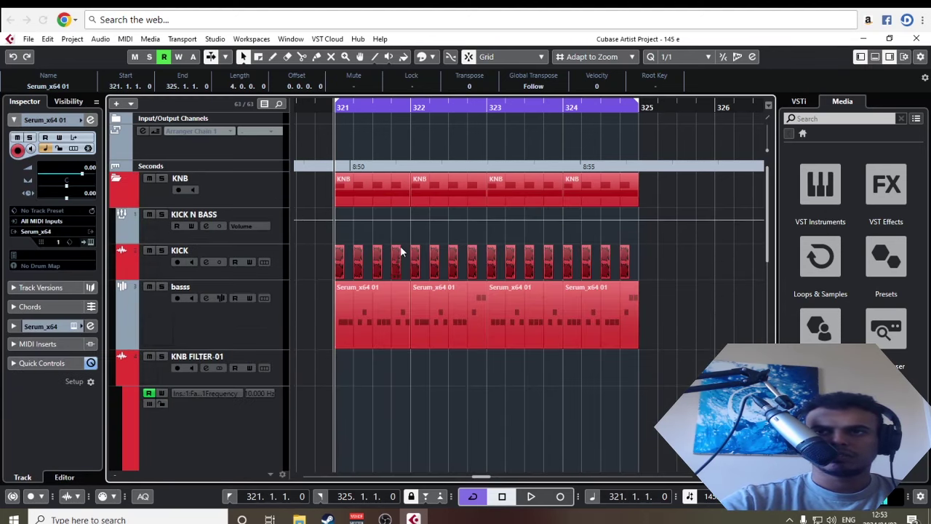
pyautogui.doubleClick(375, 318)
pyautogui.moveTo(175, 341); pyautogui.dragTo(143, 405)
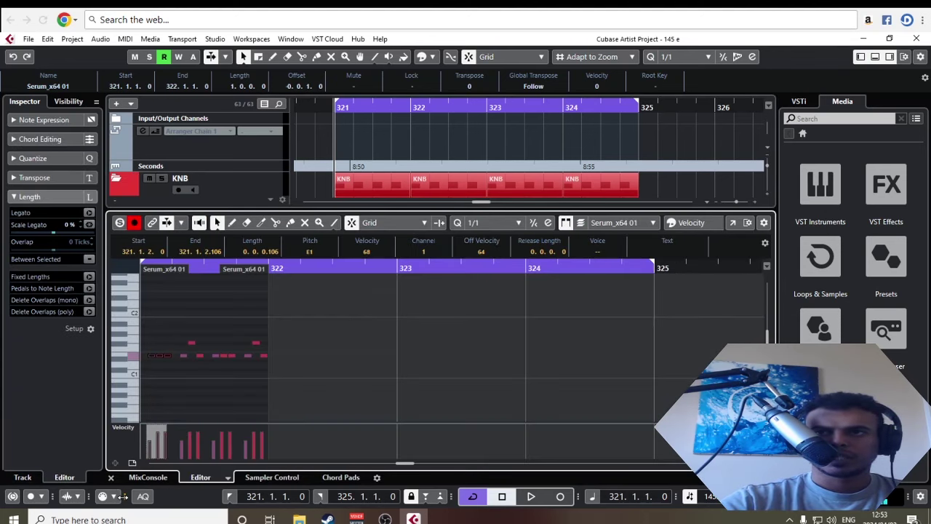
pyautogui.click(111, 478)
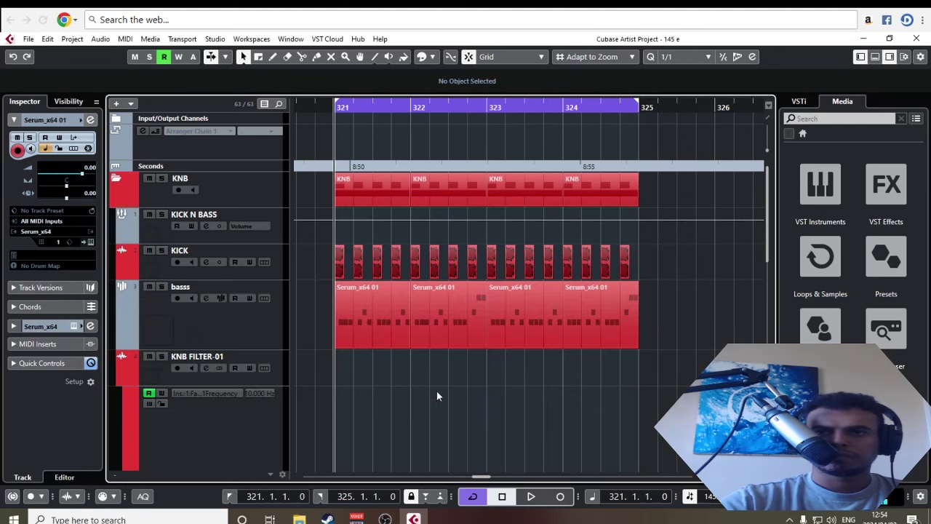
pyautogui.click(116, 180)
# Insert a G3 note at the start of the Serum_x64 01 part, set quantize to 1/16 and lengthen the note to one sixteenth
pyautogui.doubleClick(364, 290)
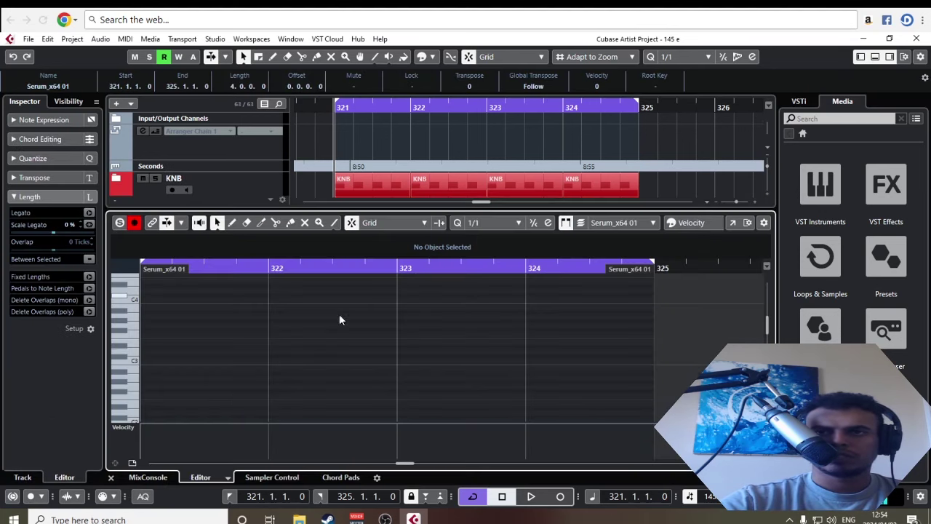
pyautogui.keyDown('alt'); pyautogui.click(147, 326); pyautogui.keyUp('alt')
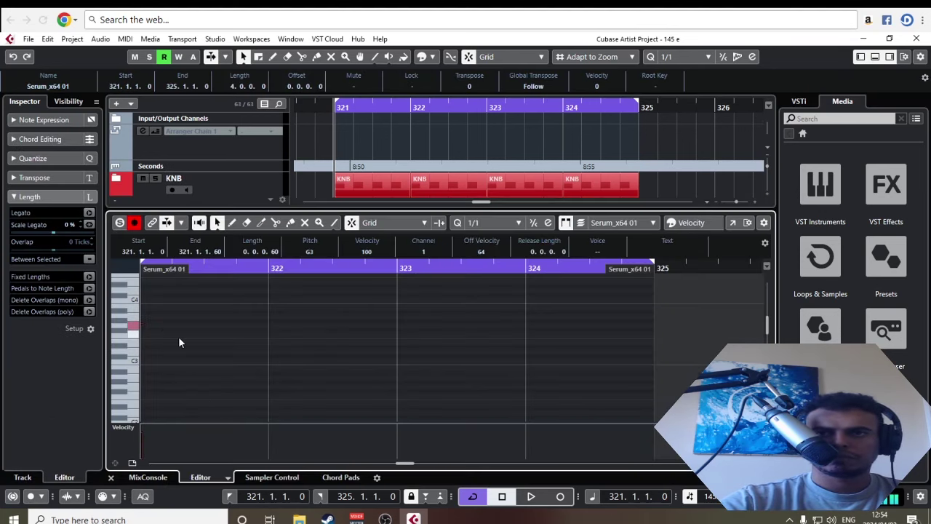
pyautogui.press('h')
pyautogui.press('h')
pyautogui.press('h')
pyautogui.scroll(3, 407, 371)
pyautogui.hscroll(-3, 502, 366)
pyautogui.press('h')
pyautogui.press('h')
pyautogui.press('h')
pyautogui.hscroll(4, 480, 337)
pyautogui.scroll(-2, 348, 346)
pyautogui.scroll(-1, 360, 352)
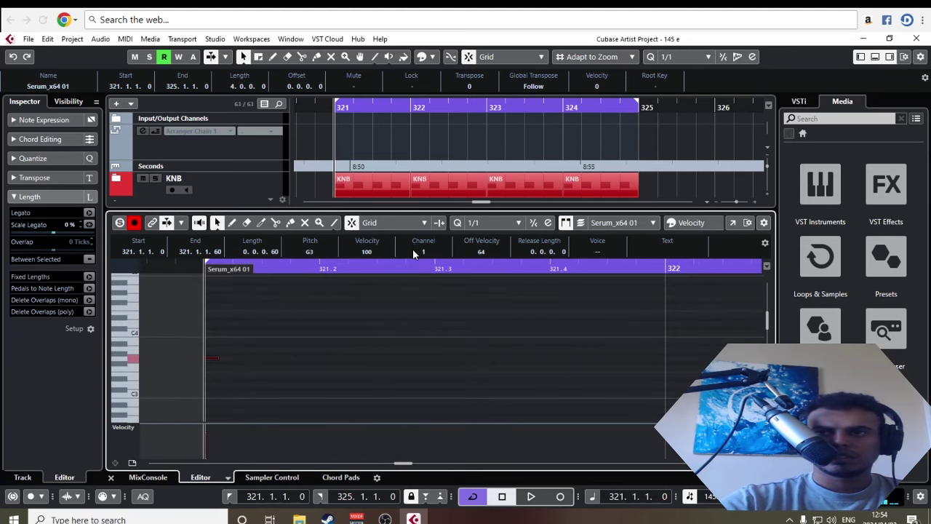
pyautogui.scroll(-4, 497, 226)
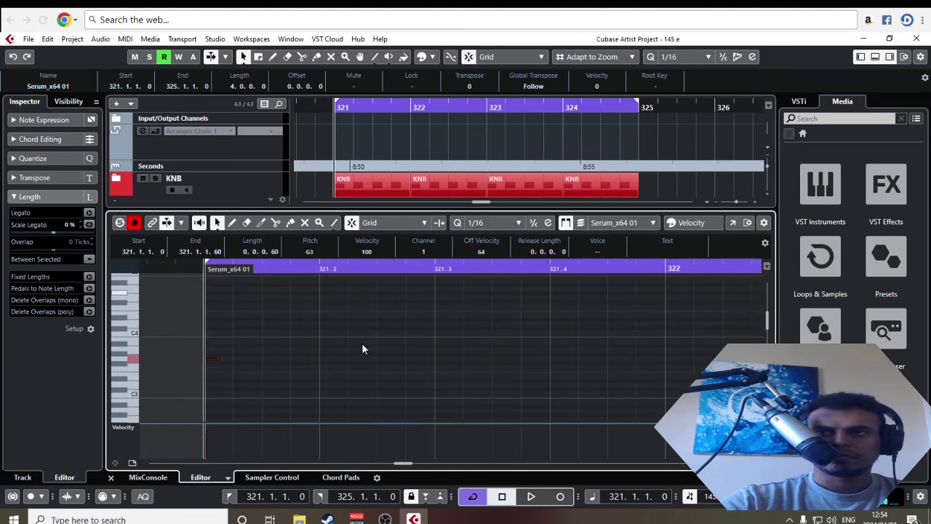
pyautogui.moveTo(213, 364); pyautogui.dragTo(231, 364)
pyautogui.scroll(3, 327, 378)
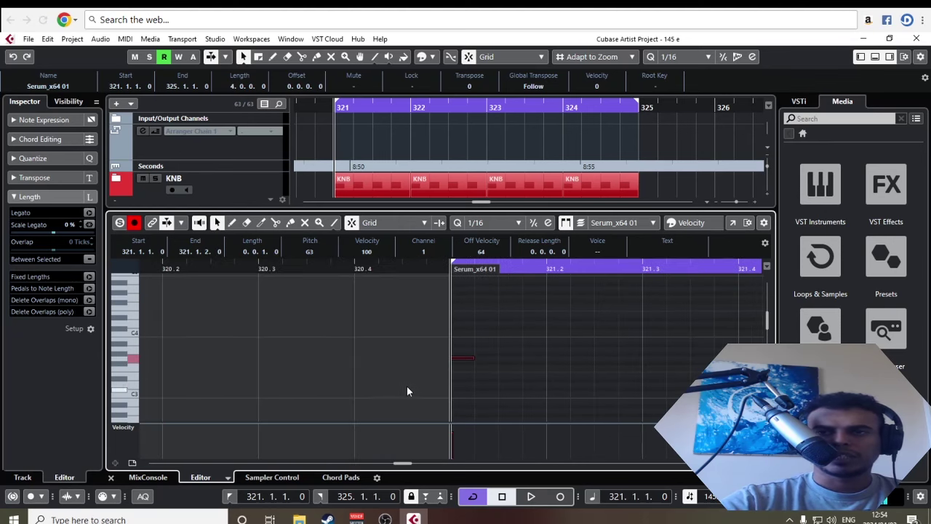
# Duplicate the G3 sixteenth note repeatedly until it fills the whole four-bar part, and return to the arrangement
pyautogui.moveTo(629, 352); pyautogui.dragTo(438, 348)
pyautogui.hotkey('ctrl', 'd')
pyautogui.hotkey('ctrl', 'd')
pyautogui.hotkey('ctrl', 'd')
pyautogui.hotkey('ctrl', 'd')
pyautogui.hotkey('ctrl', 'd')
pyautogui.hotkey('ctrl', 'd')
pyautogui.hotkey('ctrl', 'd')
pyautogui.hotkey('ctrl', 'd')
pyautogui.hotkey('ctrl', 'd')
pyautogui.hotkey('ctrl', 'd')
pyautogui.hotkey('ctrl', 'd')
pyautogui.hotkey('ctrl', 'd')
pyautogui.hotkey('ctrl', 'd')
pyautogui.hotkey('ctrl', 'd')
pyautogui.hotkey('ctrl', 'd')
pyautogui.hotkey('ctrl', 'd')
pyautogui.hotkey('ctrl', 'd')
pyautogui.hotkey('ctrl', 'd')
pyautogui.hotkey('ctrl', 'd')
pyautogui.hotkey('ctrl', 'd')
pyautogui.hotkey('ctrl', 'd')
pyautogui.hotkey('ctrl', 'd')
pyautogui.hotkey('ctrl', 'd')
pyautogui.hotkey('ctrl', 'd')
pyautogui.hotkey('ctrl', 'd')
pyautogui.hotkey('ctrl', 'd')
pyautogui.hotkey('ctrl', 'd')
pyautogui.hotkey('ctrl', 'd')
pyautogui.hotkey('ctrl', 'd')
pyautogui.hotkey('ctrl', 'd')
pyautogui.hotkey('ctrl', 'd')
pyautogui.hotkey('ctrl', 'd')
pyautogui.hotkey('ctrl', 'd')
pyautogui.hotkey('ctrl', 'd')
pyautogui.hotkey('ctrl', 'd')
pyautogui.hotkey('ctrl', 'd')
pyautogui.hotkey('ctrl', 'd')
pyautogui.hotkey('ctrl', 'd')
pyautogui.hotkey('ctrl', 'd')
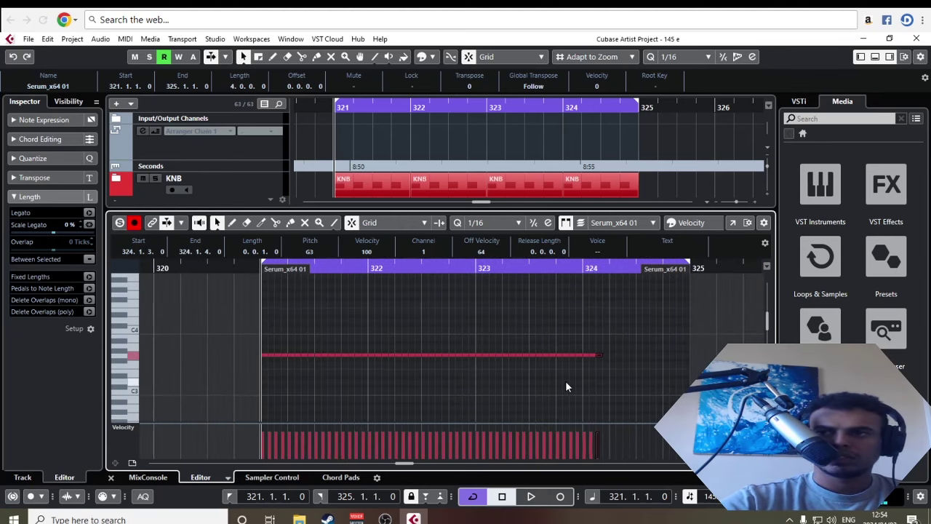
pyautogui.click(111, 477)
pyautogui.click(273, 272)
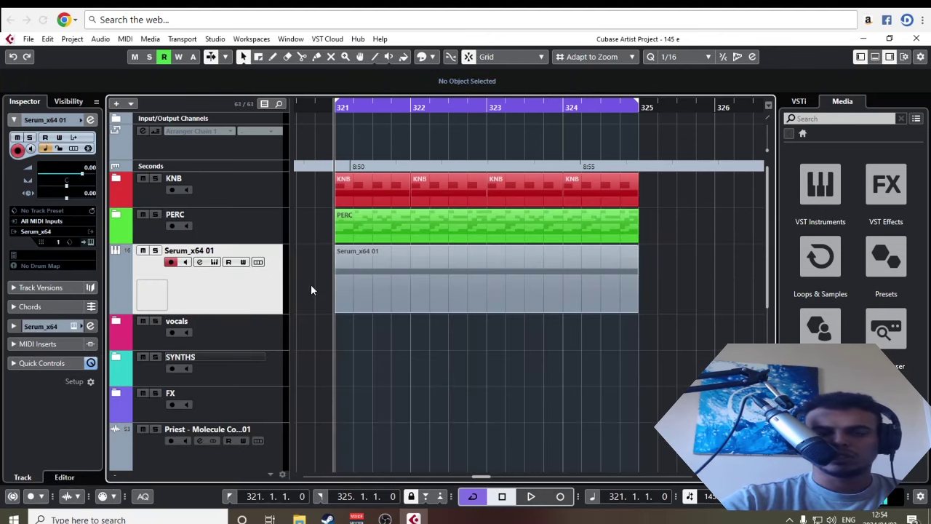
pyautogui.moveTo(316, 292); pyautogui.dragTo(312, 292)
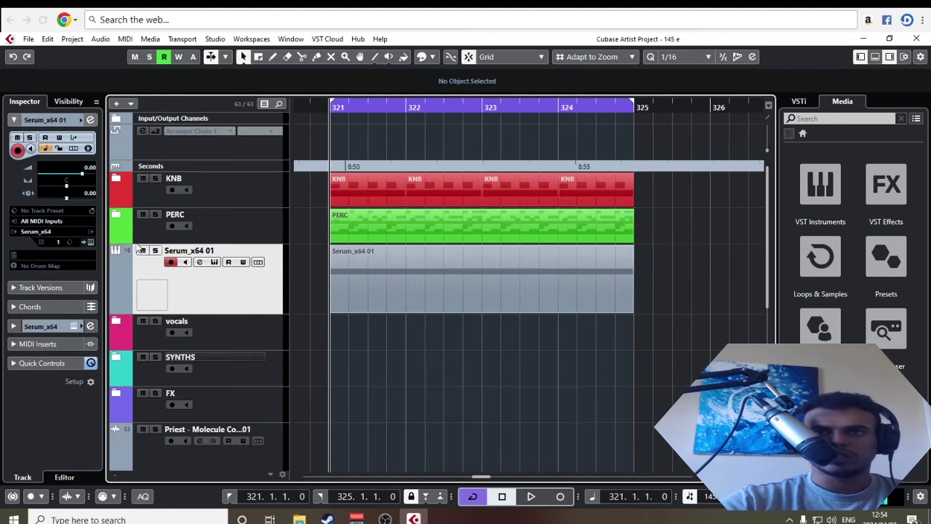
# Open the Serum instrument of the track and set envelope 1's decay to 141 ms and sustain to -22.6 dB
pyautogui.click(91, 242)
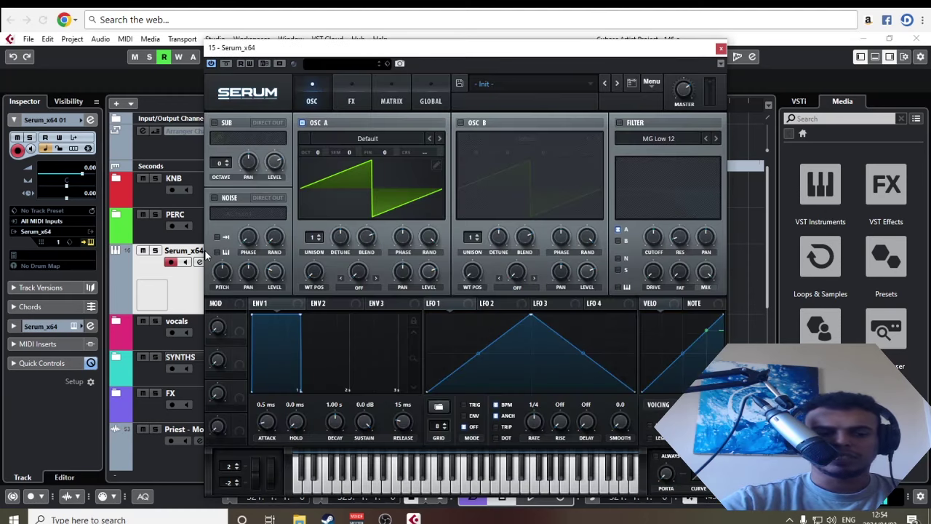
pyautogui.moveTo(482, 49); pyautogui.dragTo(481, 35)
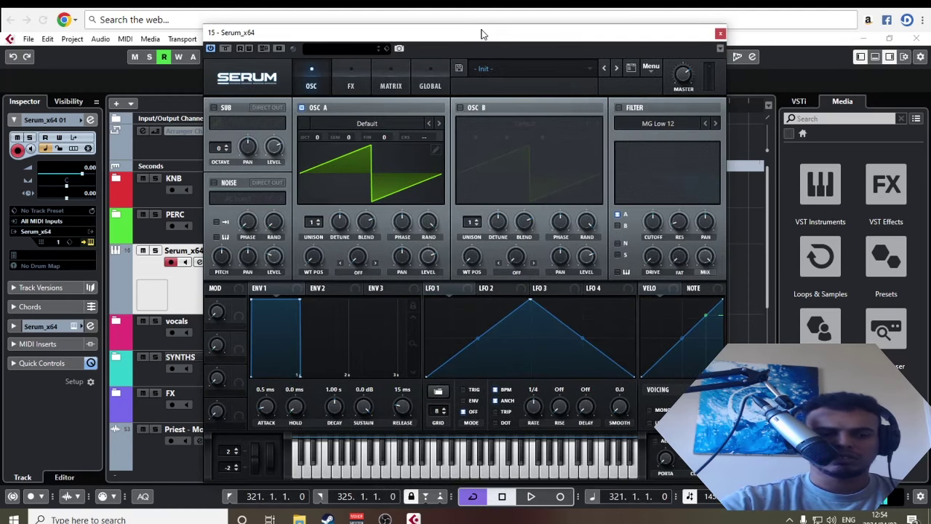
pyautogui.click(325, 289)
pyautogui.click(284, 293)
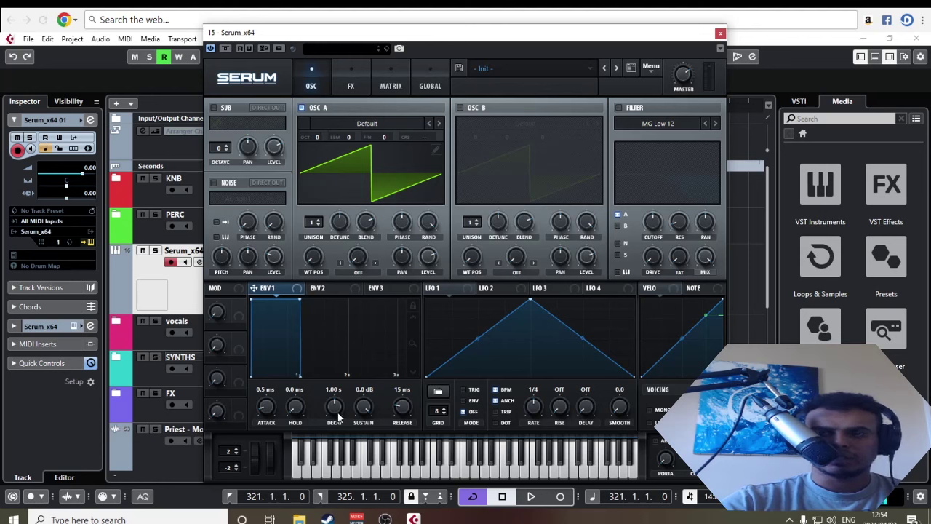
pyautogui.moveTo(338, 415); pyautogui.dragTo(336, 434)
pyautogui.moveTo(374, 411); pyautogui.dragTo(356, 439)
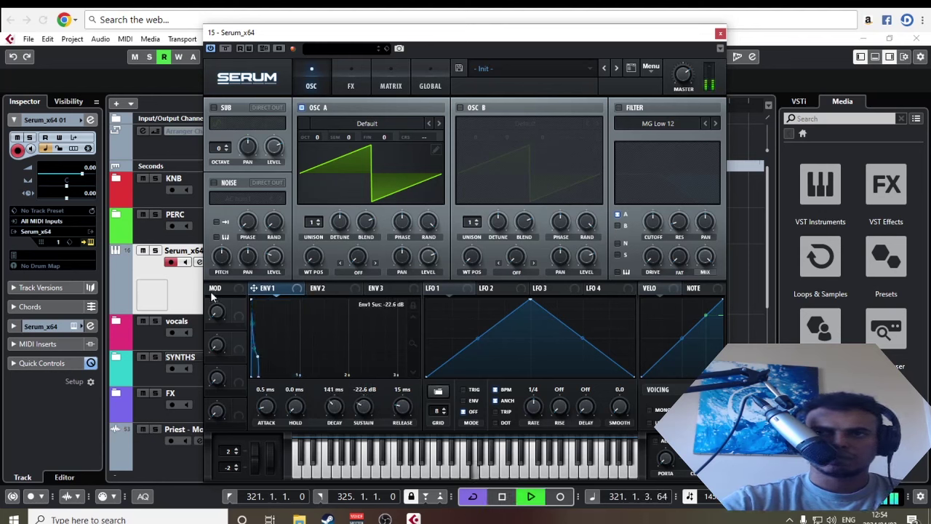
# Solo the Serum track and set envelope 1's decay to 65 ms and sustain to -31.1 dB
pyautogui.click(155, 251)
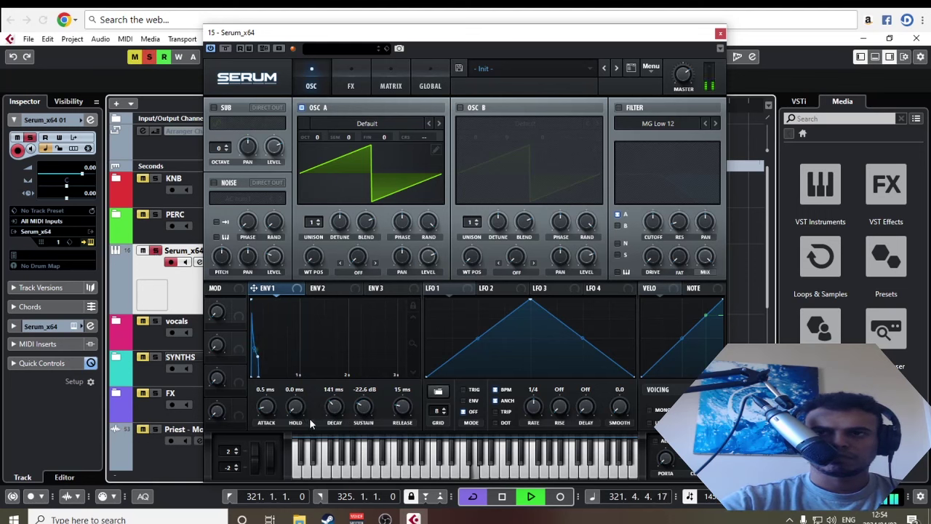
pyautogui.moveTo(334, 409); pyautogui.dragTo(335, 421)
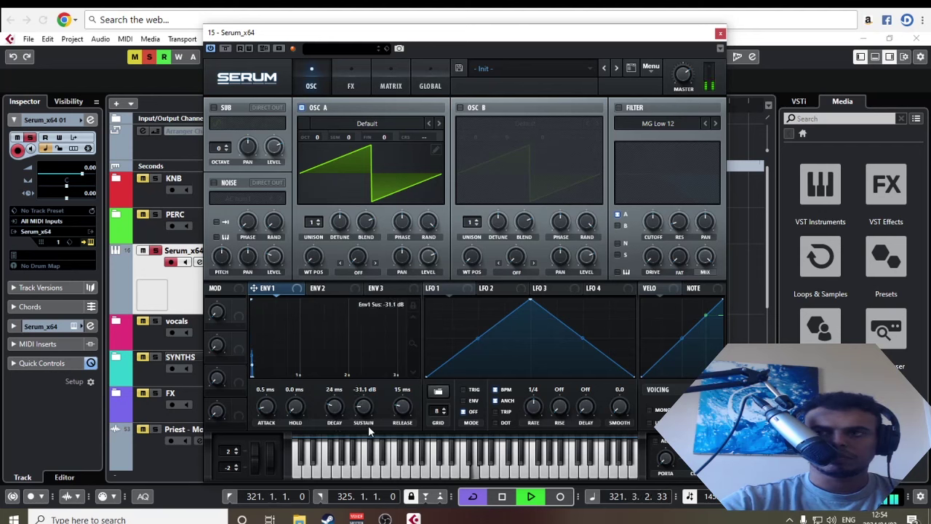
pyautogui.moveTo(334, 409); pyautogui.dragTo(335, 405)
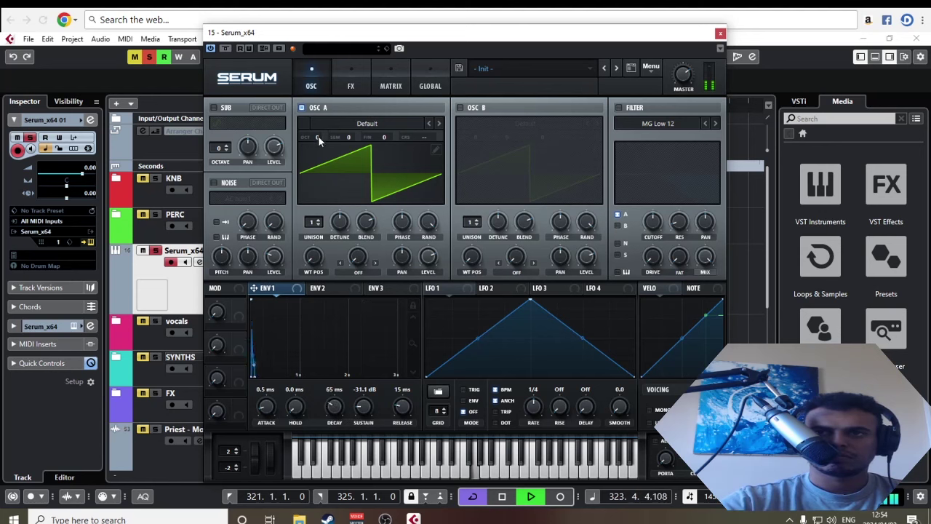
# Set oscillator A's octave to -2 and tighten envelope 1 to -43.2 dB sustain and 0.7 ms release
pyautogui.moveTo(318, 137); pyautogui.dragTo(322, 150)
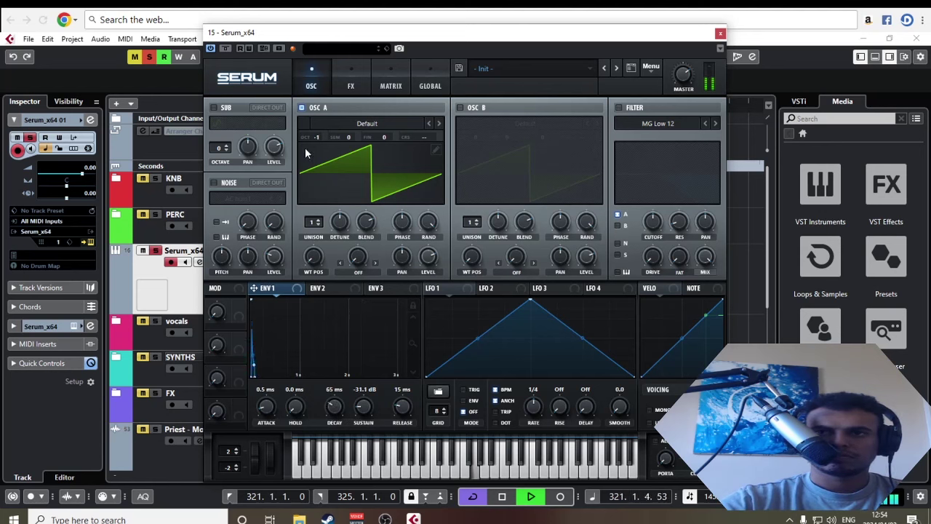
pyautogui.moveTo(318, 149); pyautogui.dragTo(320, 163)
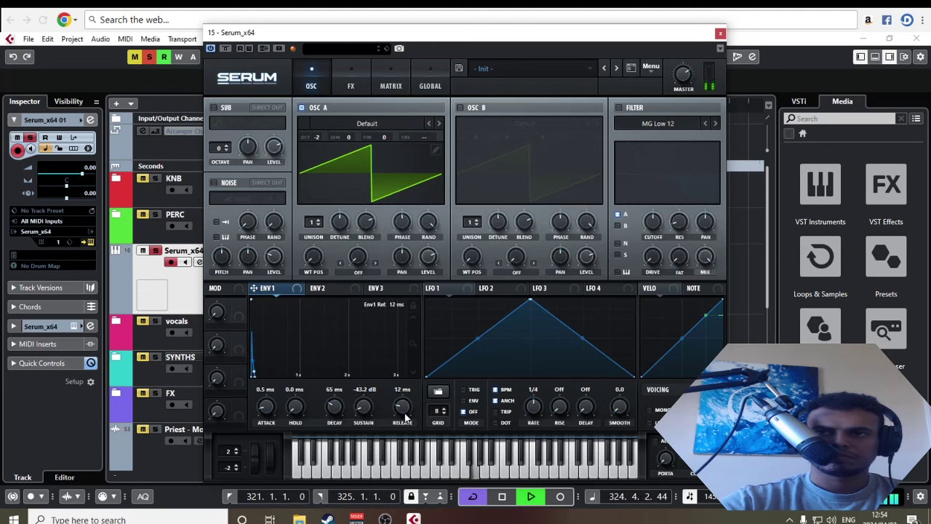
pyautogui.press('space')
# Enable the filter with the Band 12 type and raise its resonance to 69%
pyautogui.click(620, 108)
pyautogui.click(682, 125)
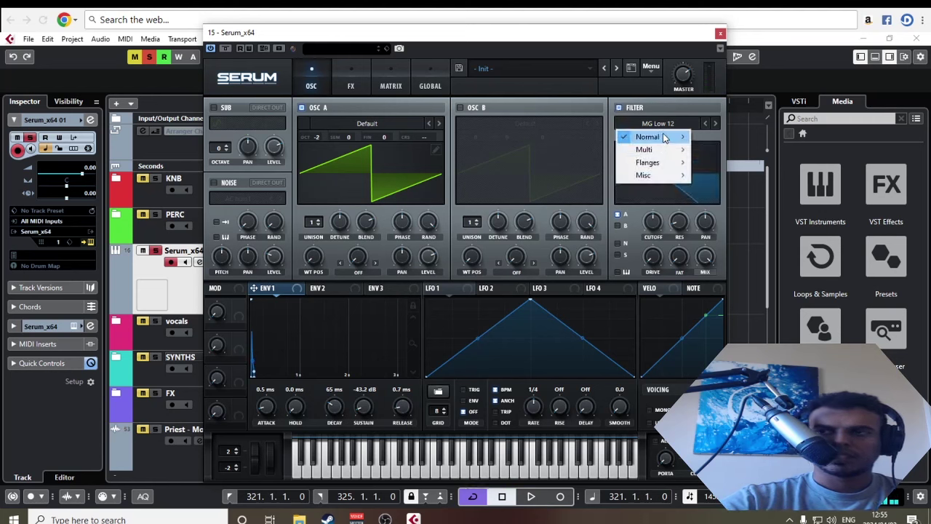
pyautogui.moveTo(647, 137)
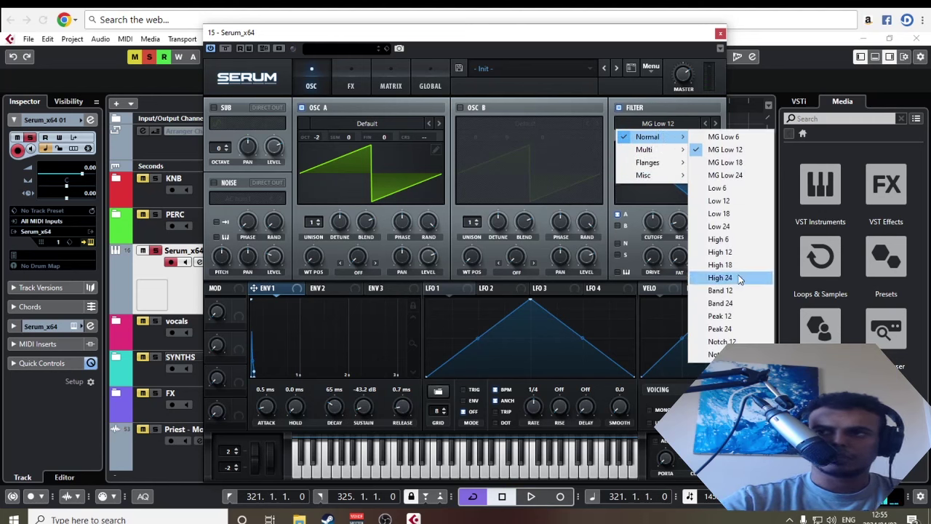
pyautogui.click(736, 290)
pyautogui.moveTo(678, 221); pyautogui.dragTo(686, 145)
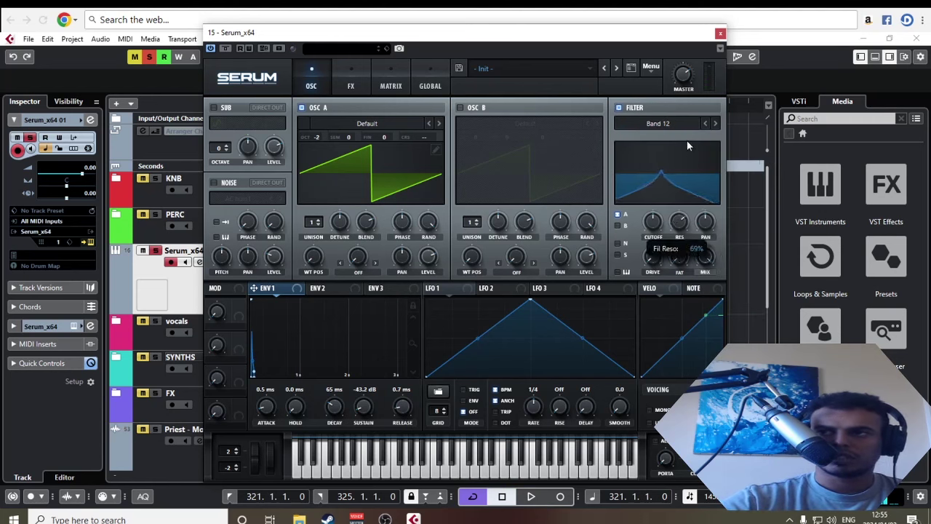
# Audition the loop while sweeping the filter cutoff up, and leave the cutoff lower than its initial position
pyautogui.press('space')
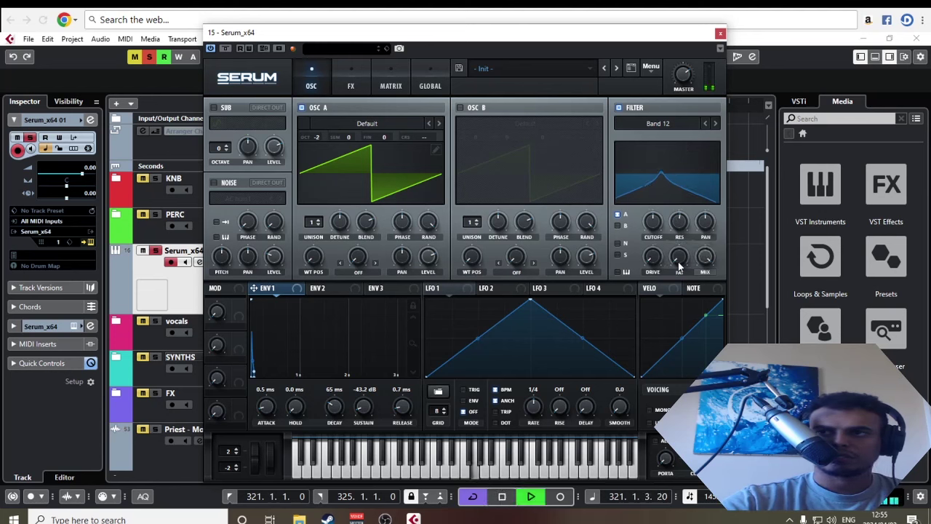
pyautogui.moveTo(679, 261); pyautogui.dragTo(681, 258)
pyautogui.moveTo(652, 224); pyautogui.dragTo(648, 198)
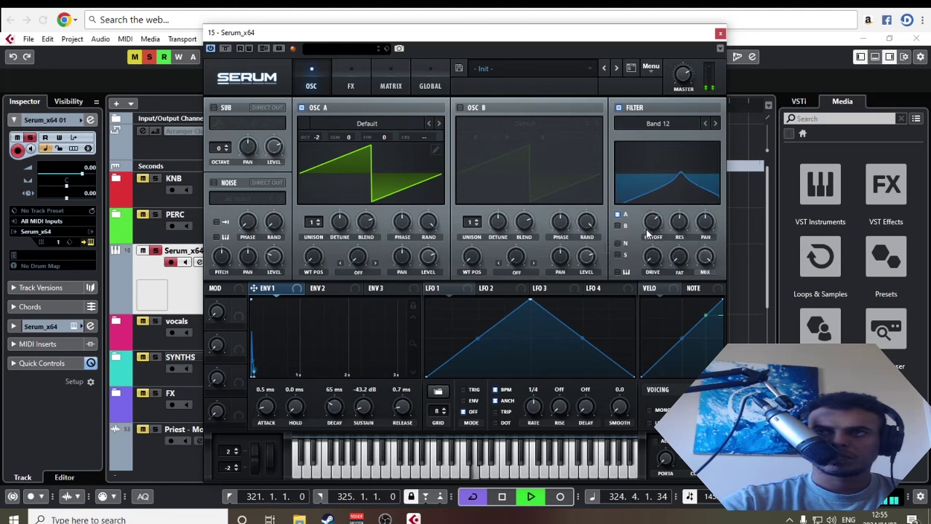
pyautogui.moveTo(647, 234); pyautogui.dragTo(645, 256)
pyautogui.press('space')
# Assign LFO 1 to the filter cutoff and set the LFO rate to 2 bar while auditioning the loop
pyautogui.moveTo(460, 289); pyautogui.dragTo(484, 291)
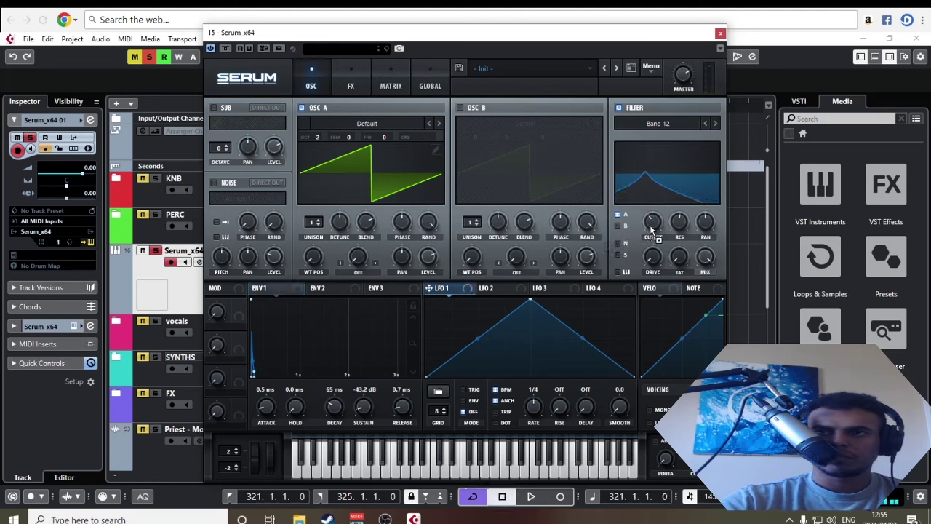
pyautogui.moveTo(650, 230); pyautogui.dragTo(646, 238)
pyautogui.press('space')
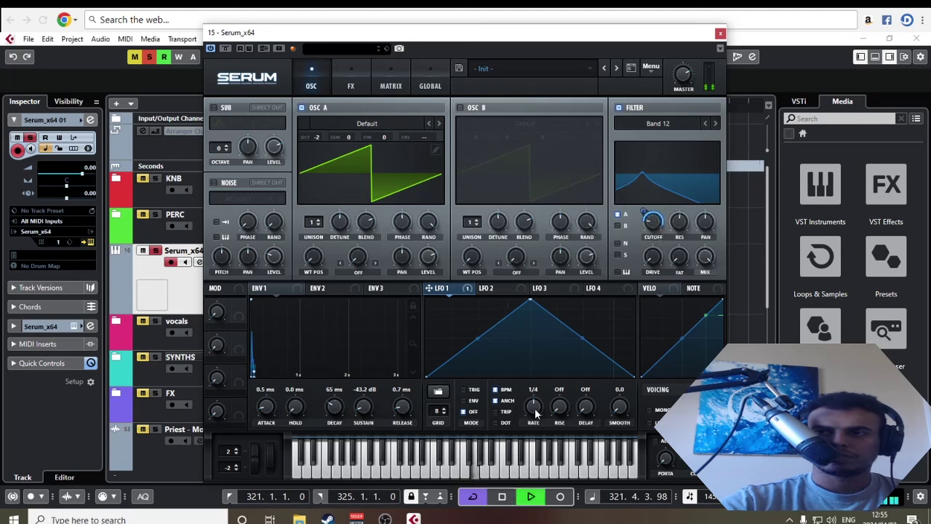
pyautogui.moveTo(535, 410); pyautogui.dragTo(533, 421)
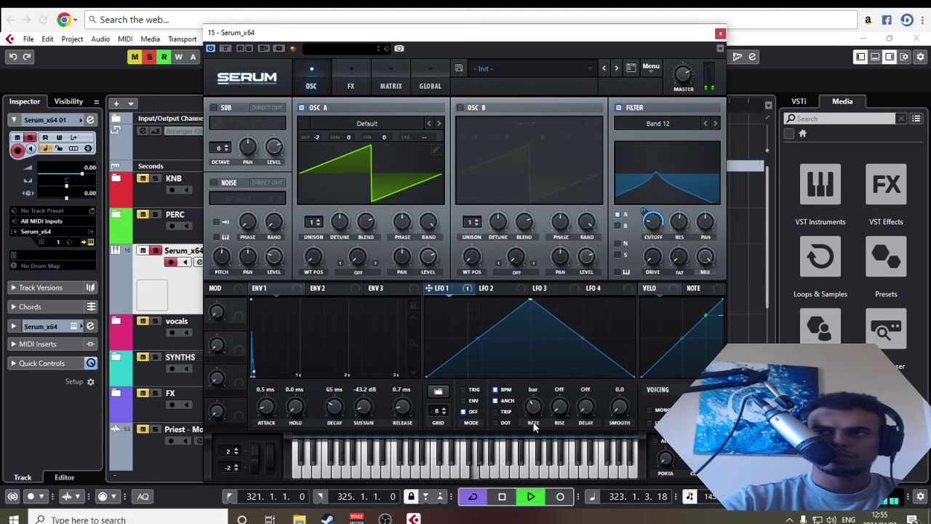
pyautogui.scroll(-1, 536, 413)
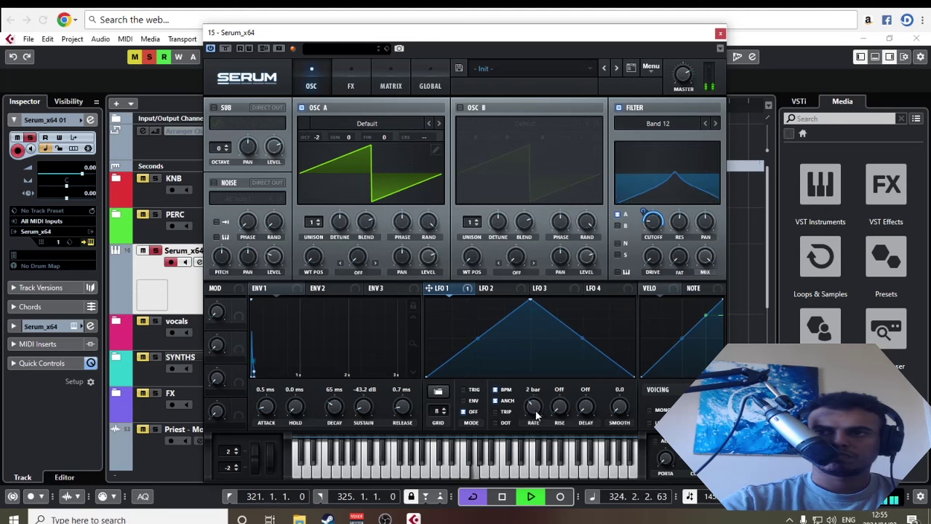
pyautogui.press('space')
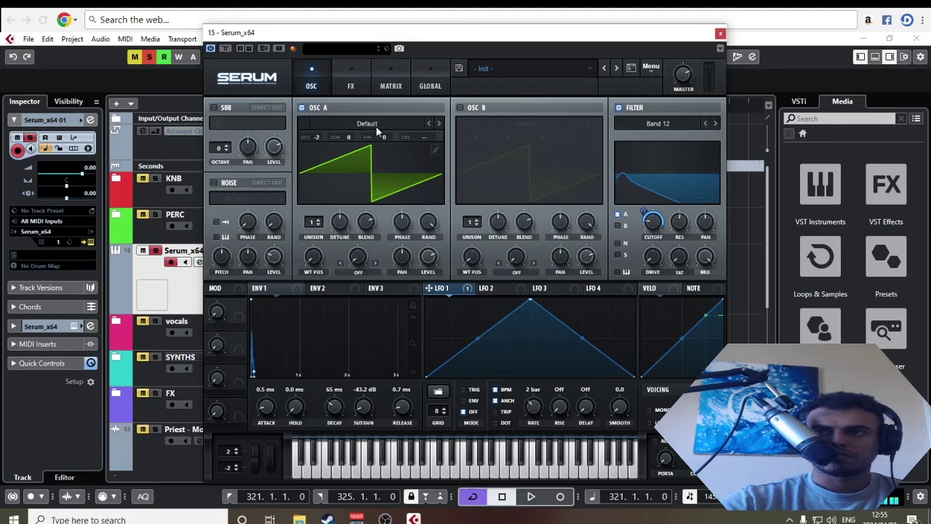
# Load the Ethos wavetable into oscillator A
pyautogui.click(375, 125)
pyautogui.moveTo(363, 150)
pyautogui.click(411, 293)
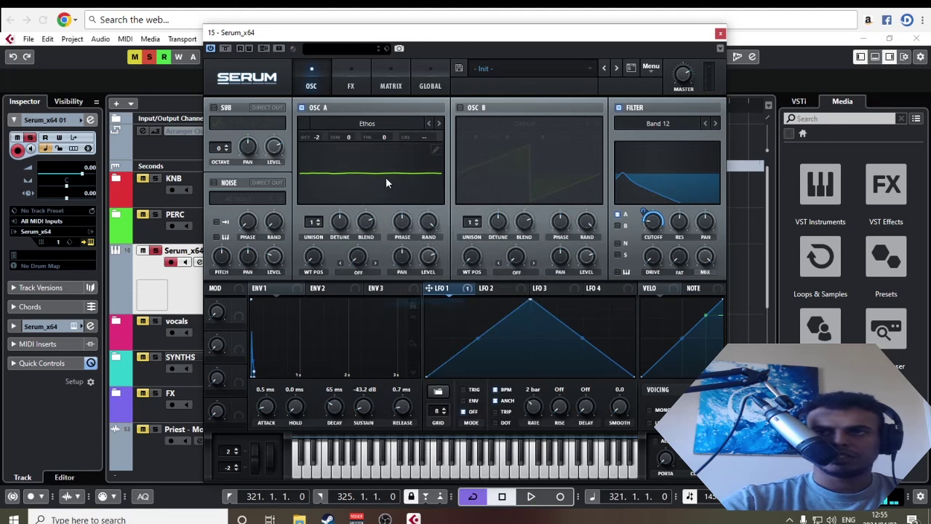
# Load the Evol Longreece wavetable into oscillator A and audition the loop with a different wavetable position
pyautogui.click(439, 124)
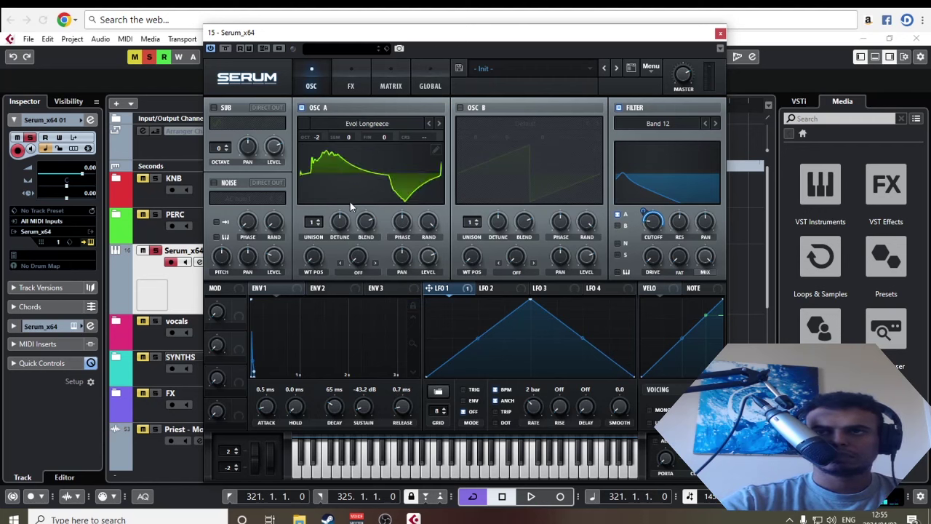
pyautogui.moveTo(313, 254); pyautogui.dragTo(314, 227)
pyautogui.press('space')
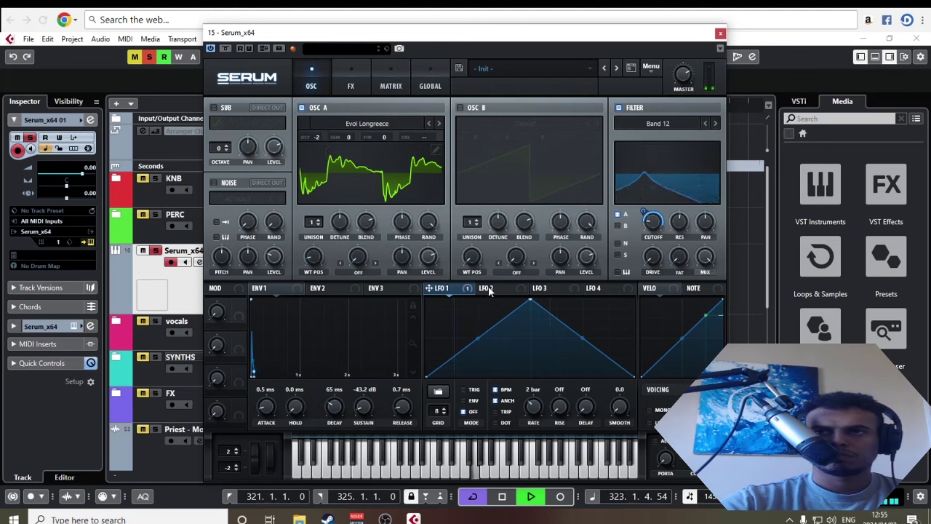
pyautogui.moveTo(315, 263); pyautogui.dragTo(313, 260)
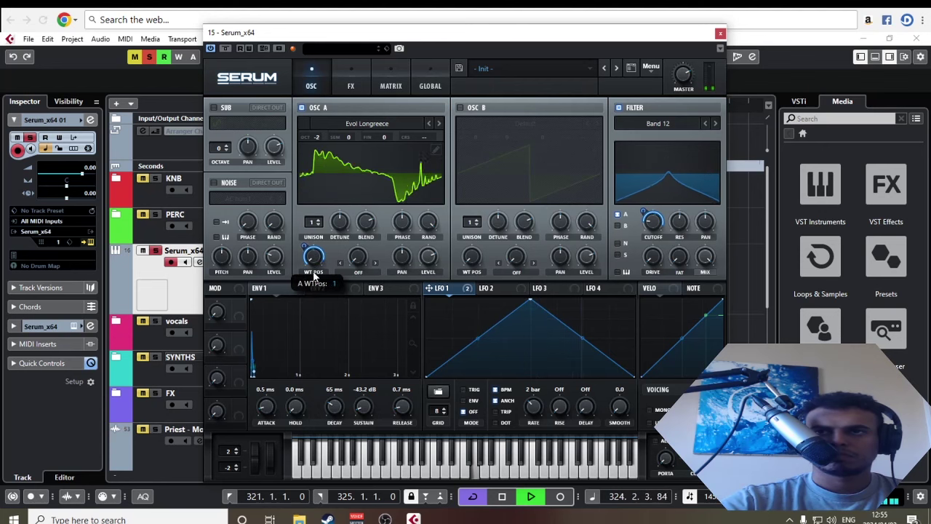
pyautogui.rightClick(315, 259)
pyautogui.click(337, 265)
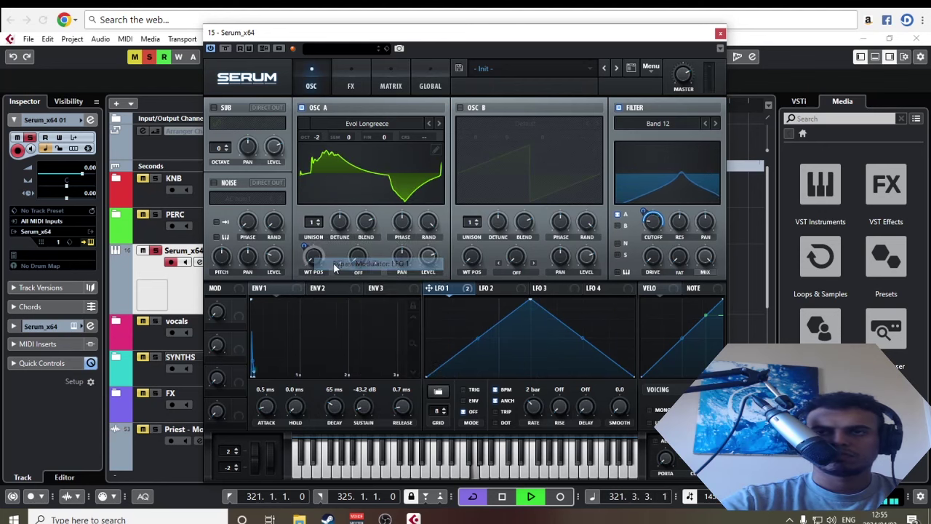
pyautogui.rightClick(314, 260)
pyautogui.click(361, 276)
# Assign LFO 2 to oscillator A's wavetable position at a 4 bar rate, and lower its shape's peak to about a third height
pyautogui.click(505, 291)
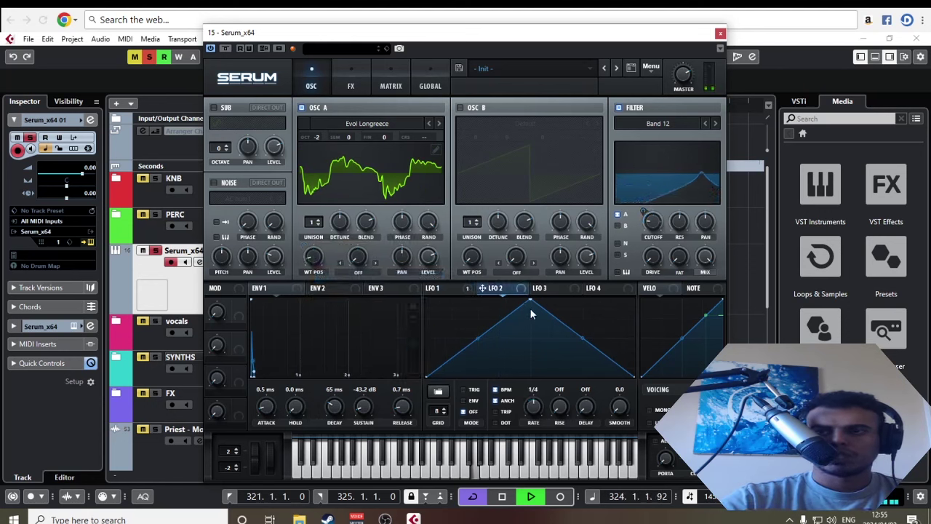
pyautogui.press('space')
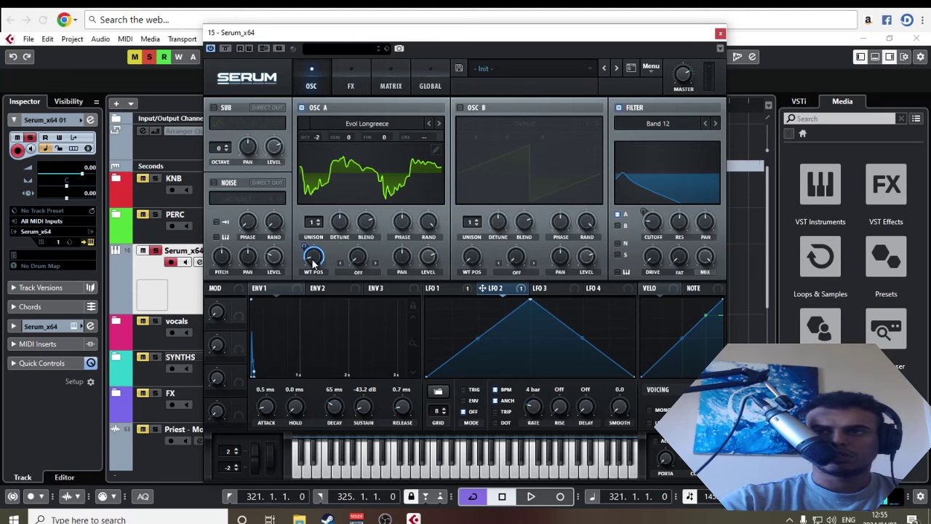
pyautogui.press('space')
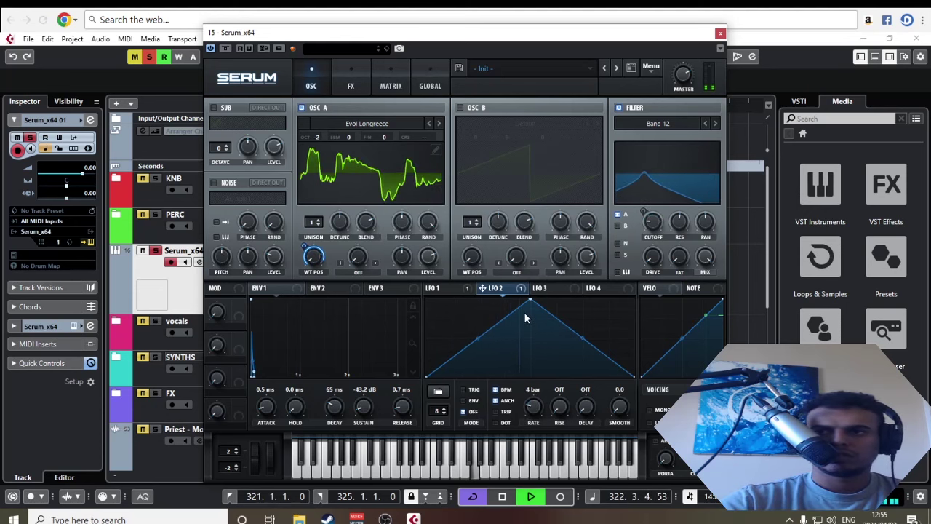
pyautogui.press('space')
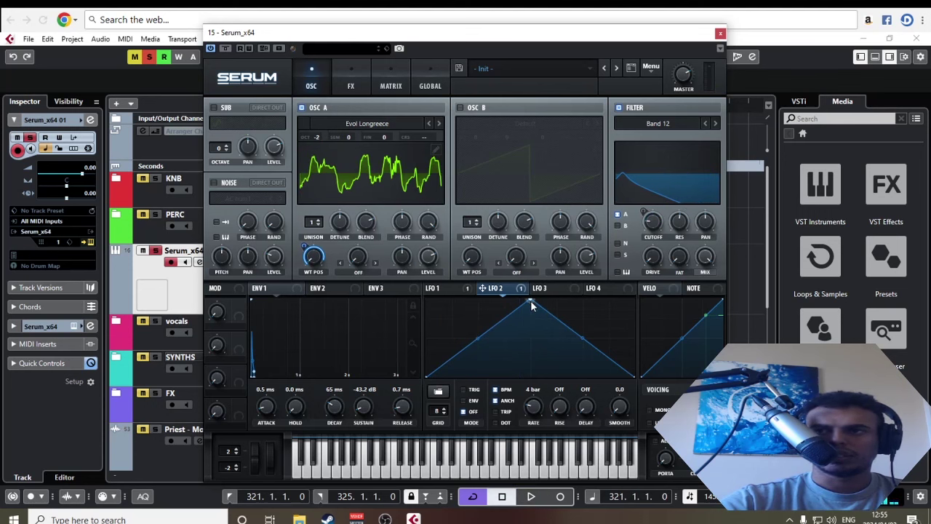
pyautogui.moveTo(530, 300); pyautogui.dragTo(532, 350)
pyautogui.press('space')
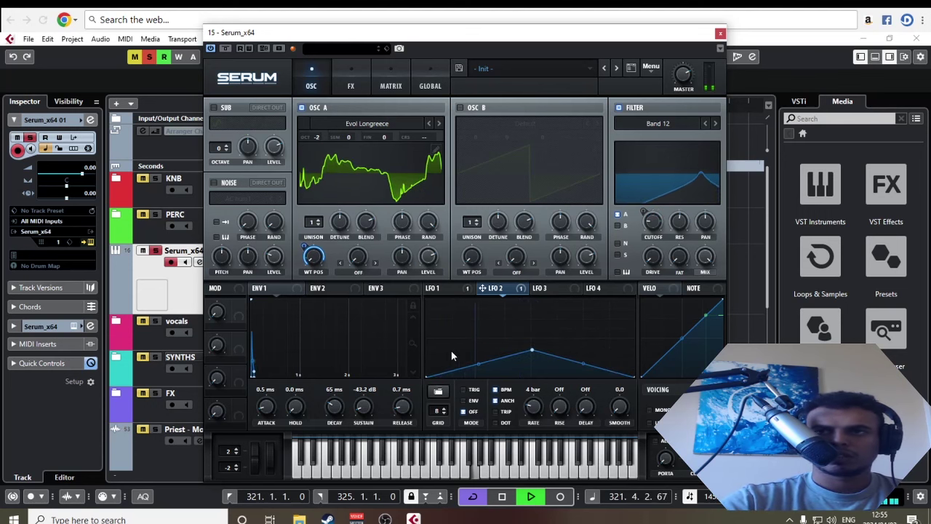
# Set the LFO 1 rate to 4 bar and Envelope 1's decay to 160 ms while monitoring the Serum track's audio fader
pyautogui.click(463, 288)
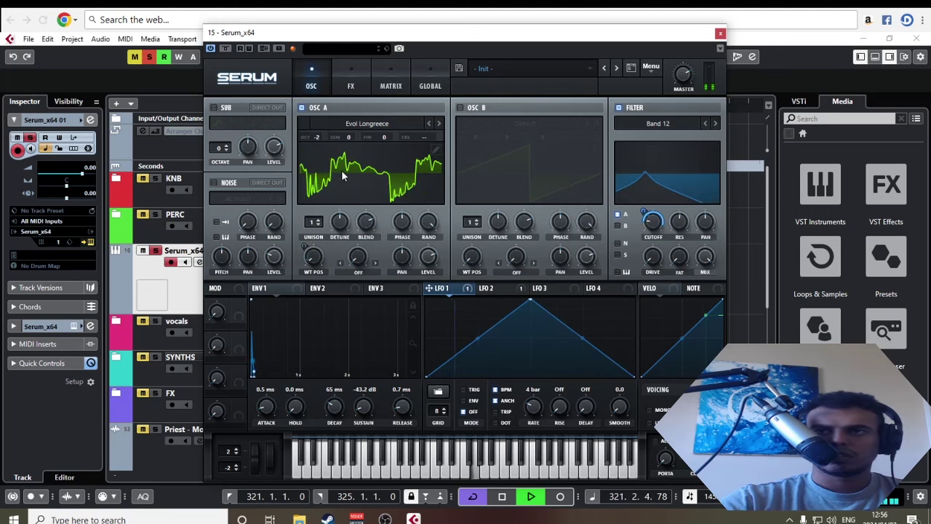
pyautogui.click(46, 324)
pyautogui.click(60, 255)
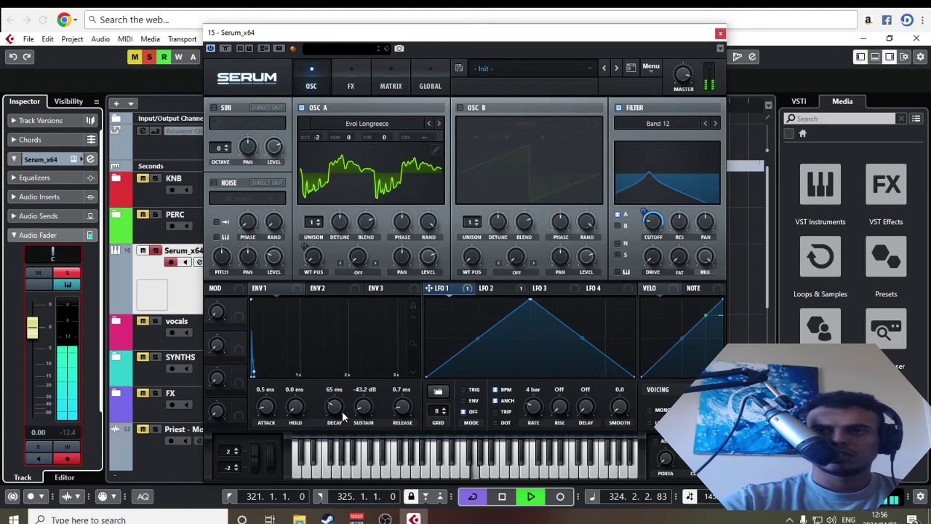
pyautogui.moveTo(344, 416)
pyautogui.mouseDown()
pyautogui.moveTo(345, 392)
pyautogui.moveTo(340, 404)
pyautogui.mouseUp()
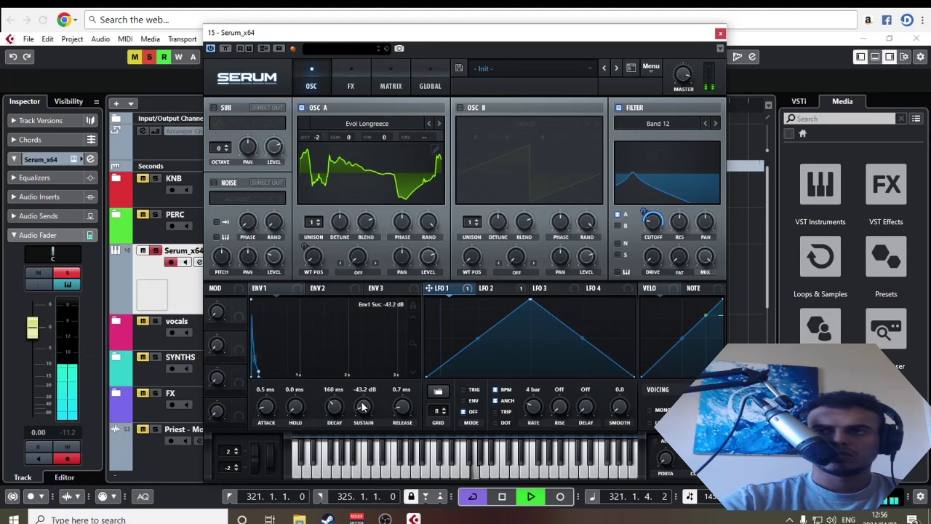
pyautogui.press('space')
# Route NoteOn Rand1 to the filter cutoff in the modulation matrix with a positive amount similar to LFO 1's
pyautogui.click(380, 82)
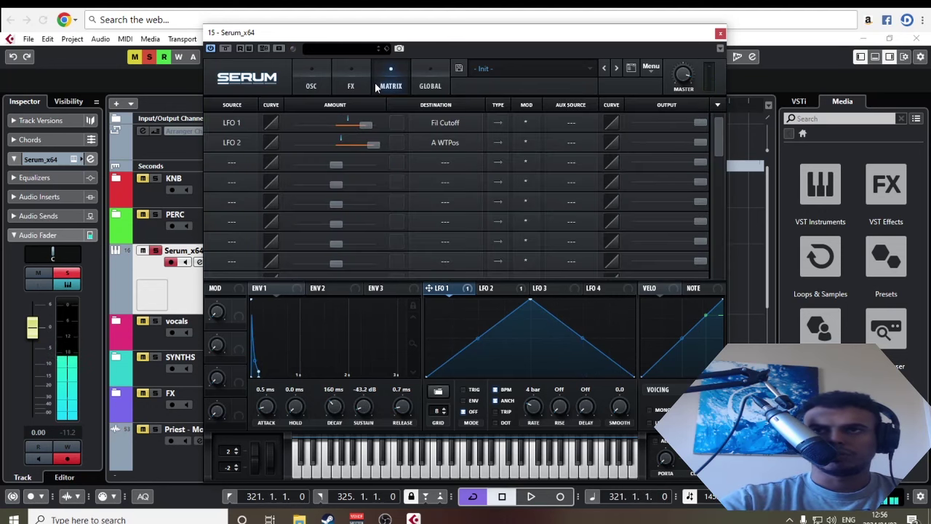
pyautogui.click(240, 162)
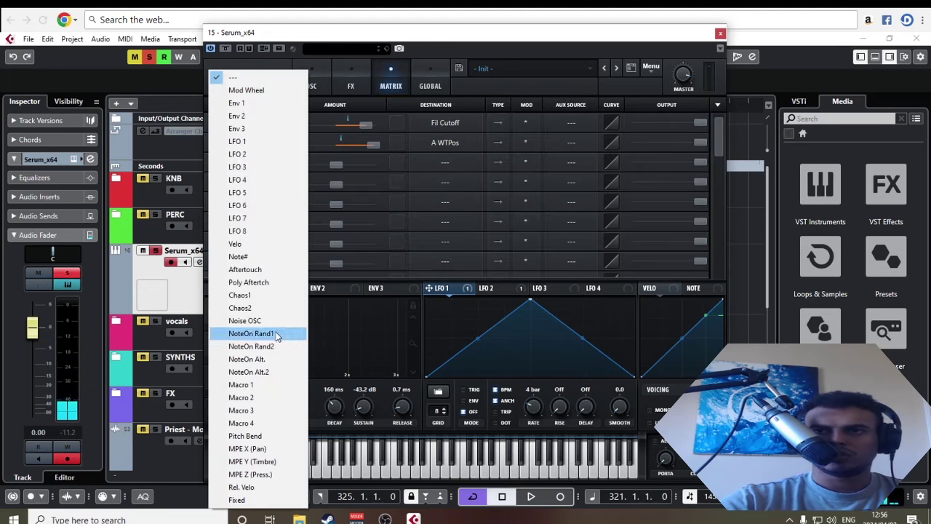
pyautogui.click(251, 333)
pyautogui.click(422, 163)
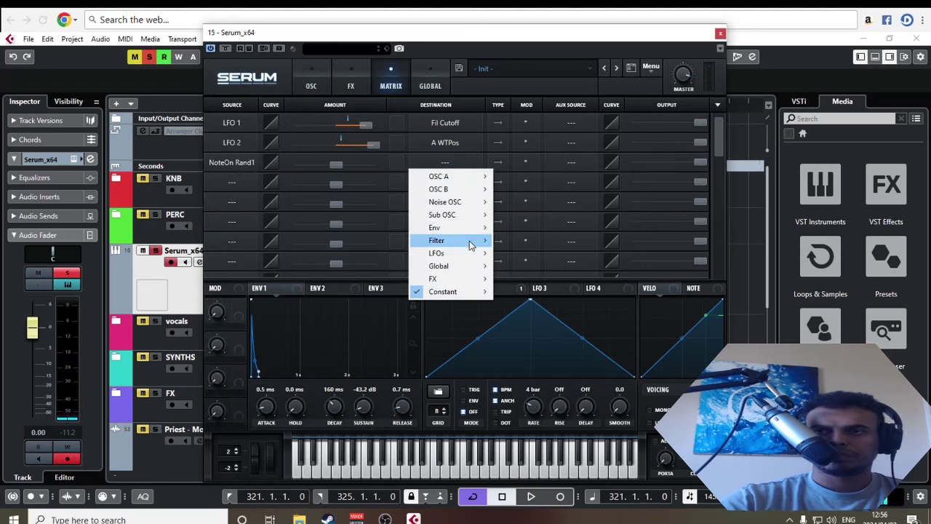
pyautogui.moveTo(469, 245)
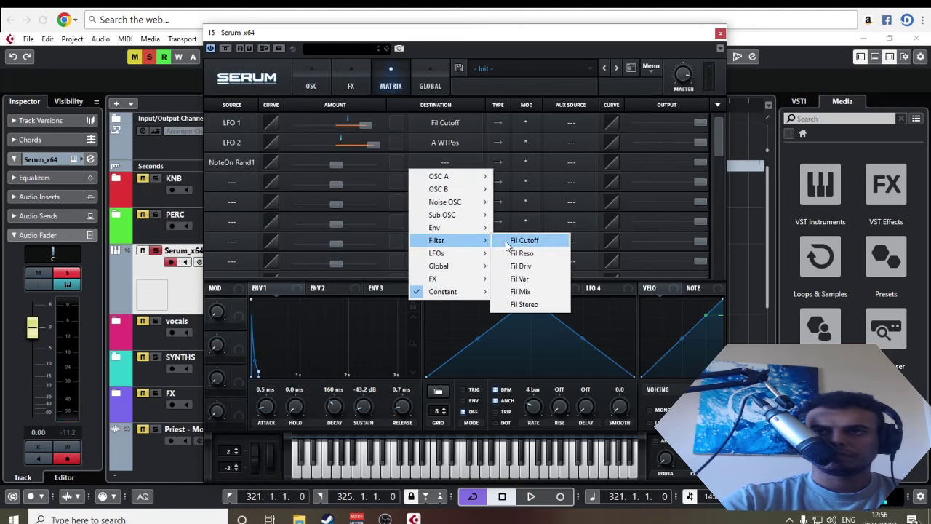
pyautogui.click(524, 240)
pyautogui.moveTo(333, 164); pyautogui.dragTo(378, 167)
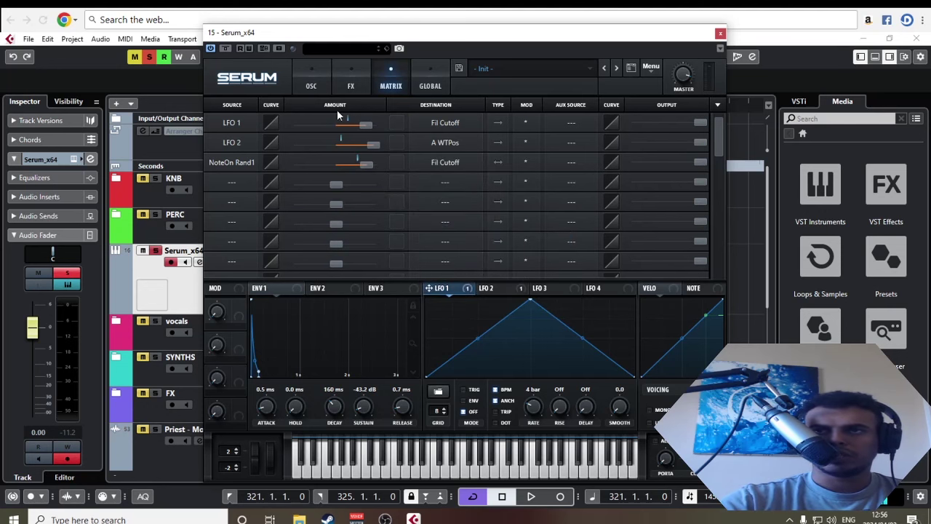
# Inspect the notes of the Serum part in the MIDI editor, closing the synth window and the editor
pyautogui.click(311, 86)
pyautogui.click(391, 83)
pyautogui.moveTo(307, 32); pyautogui.dragTo(482, 317)
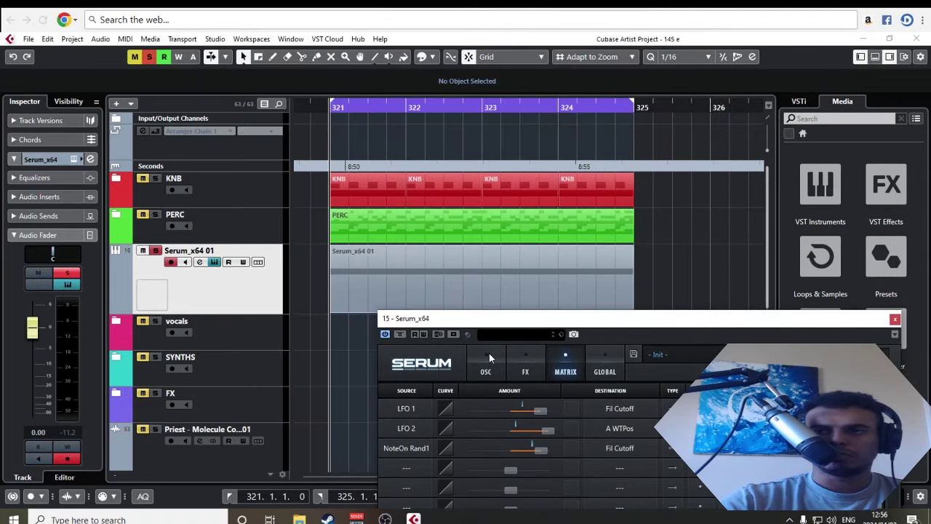
pyautogui.doubleClick(445, 291)
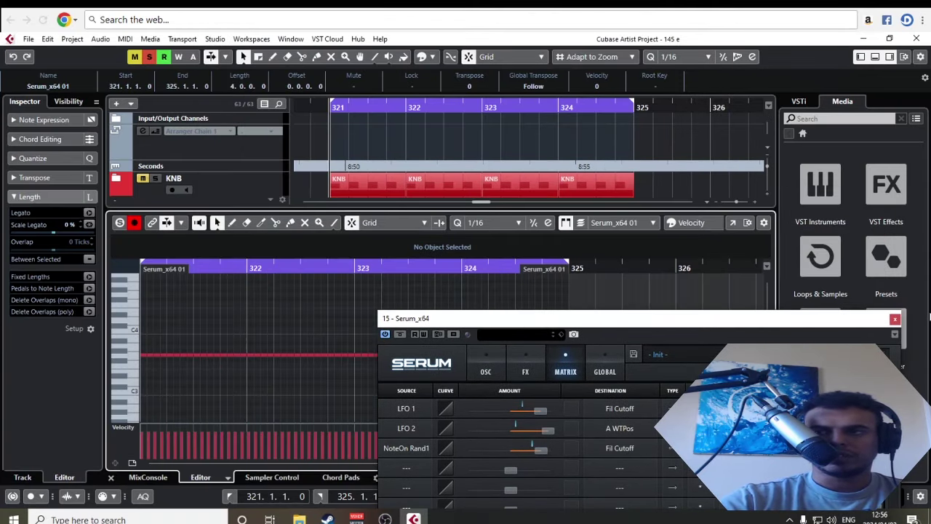
pyautogui.click(894, 320)
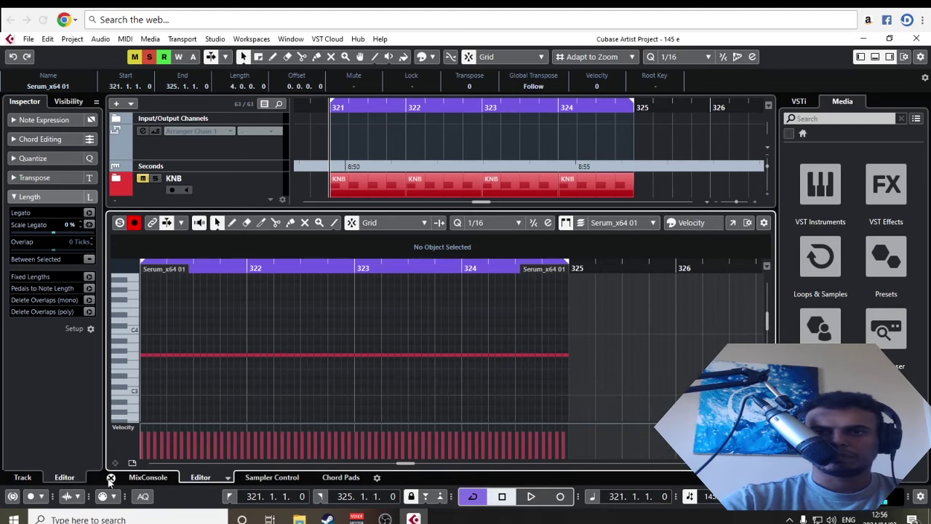
pyautogui.click(110, 477)
# Reopen Serum's modulation matrix during playback and reduce the amount of NoteOn Rand1 on the filter cutoff
pyautogui.press('space')
pyautogui.click(73, 161)
pyautogui.moveTo(799, 324); pyautogui.dragTo(591, 68)
pyautogui.click(368, 109)
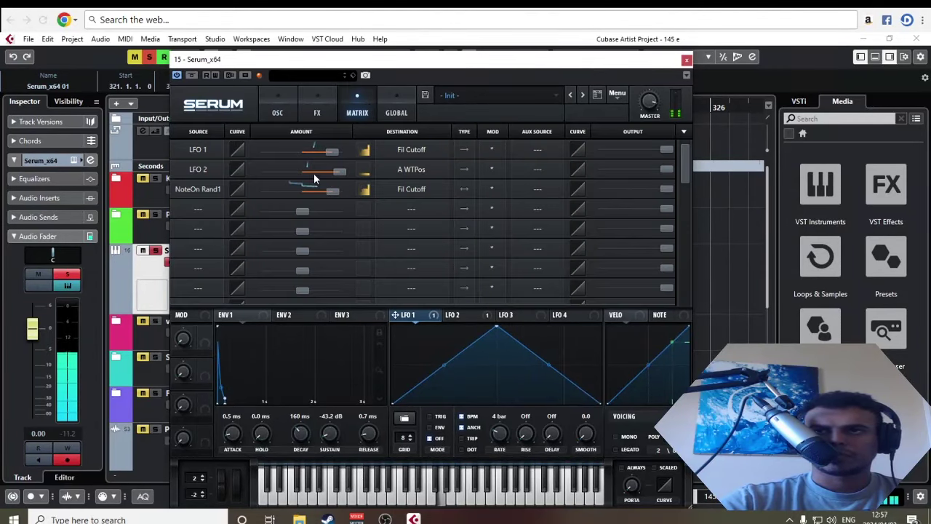
pyautogui.moveTo(332, 191); pyautogui.dragTo(323, 189)
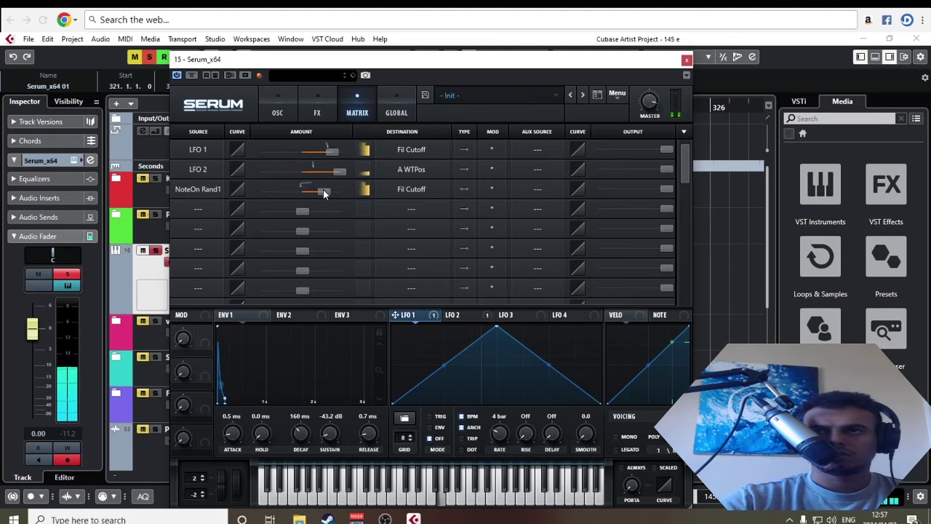
# Add FabFilter Pro-R as the first audio insert on the Serum track, using the Black Hole preset with the mix at about 20%
pyautogui.click(317, 100)
pyautogui.click(49, 199)
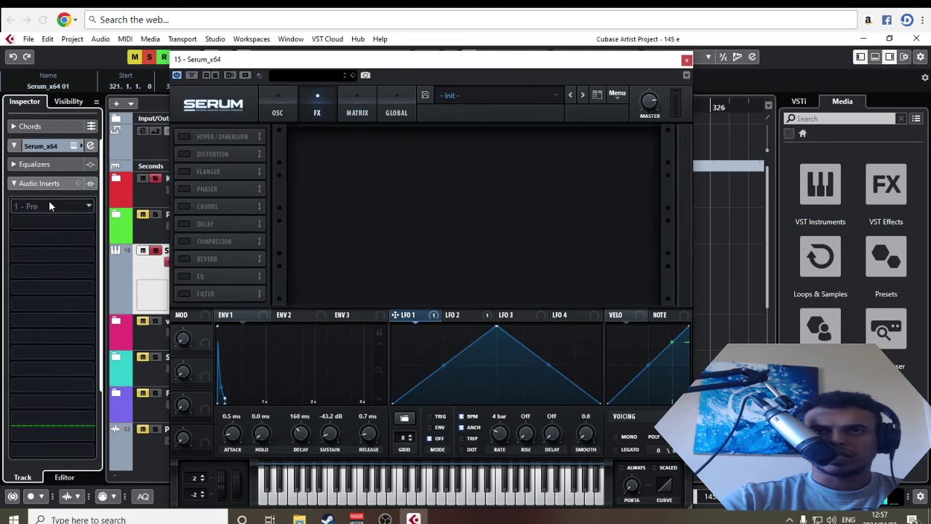
pyautogui.click(49, 200)
pyautogui.write('rev')
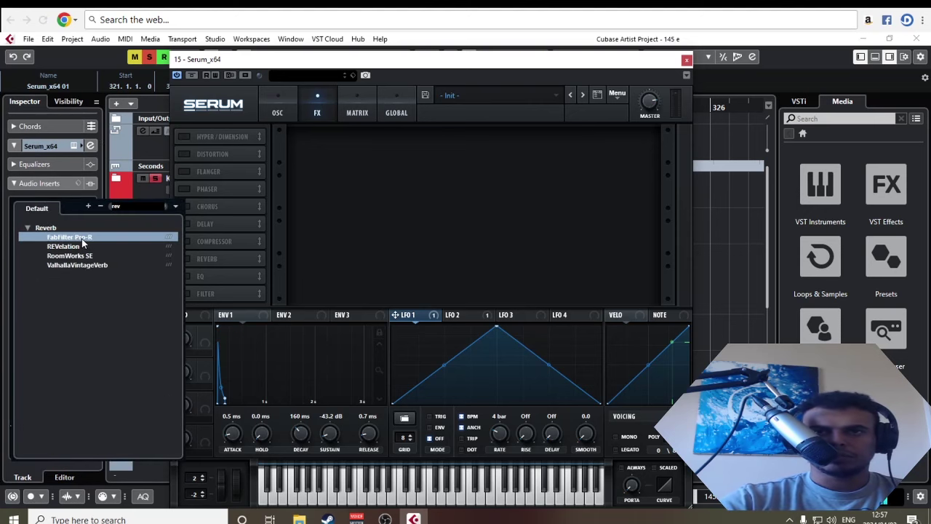
pyautogui.click(80, 239)
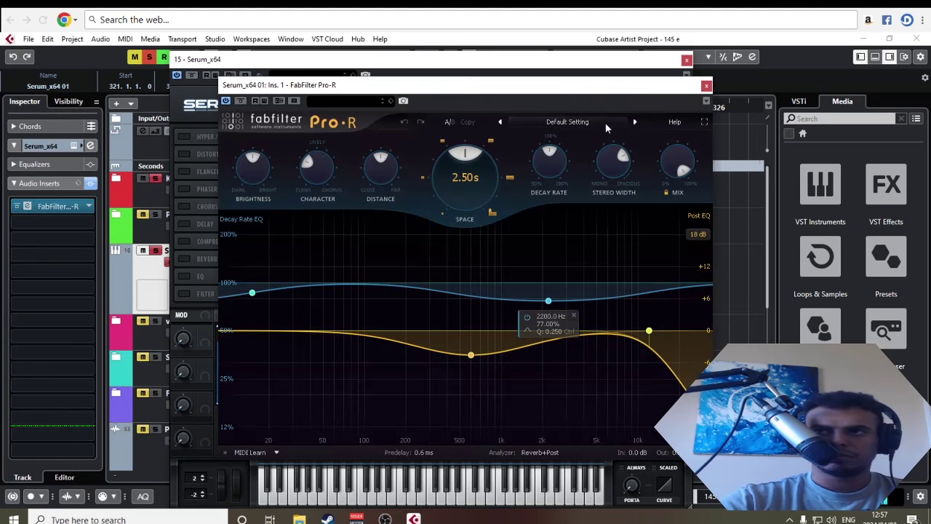
pyautogui.click(635, 121)
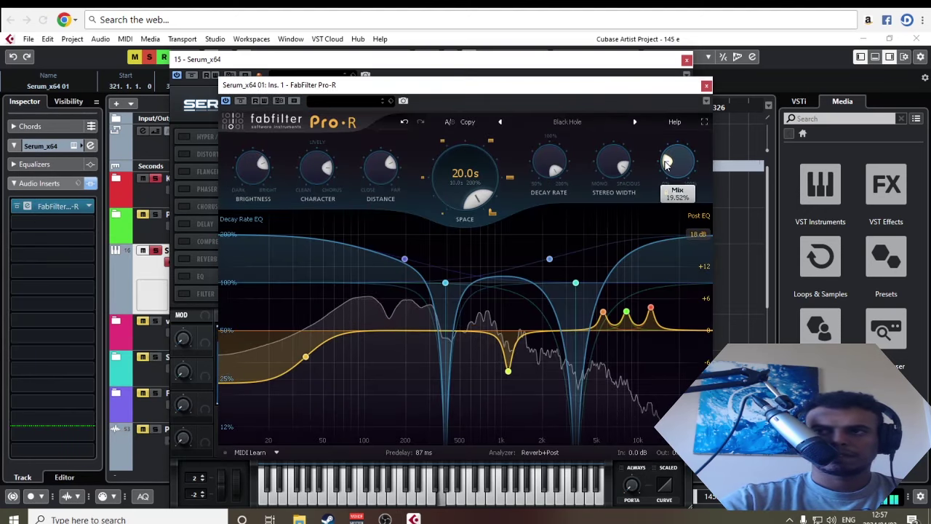
pyautogui.click(705, 87)
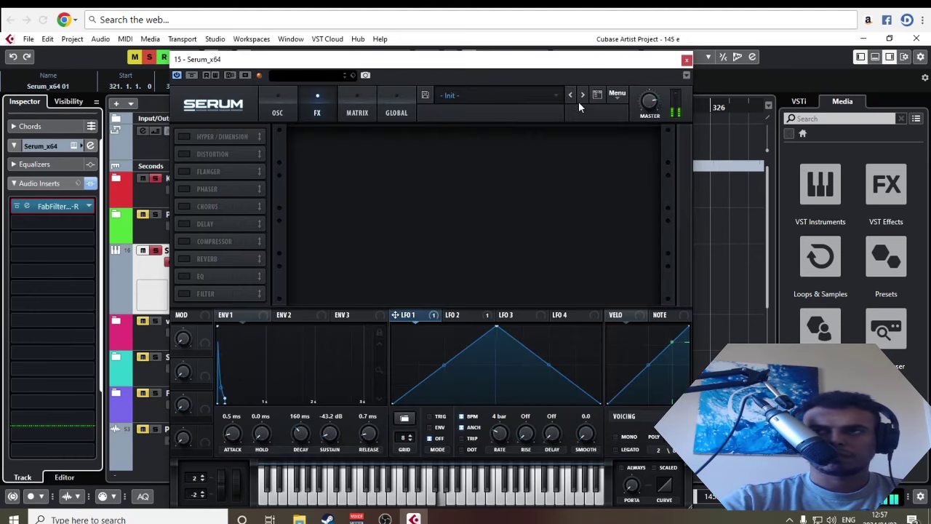
# Lengthen Envelope 1's decay to 381 ms in Serum while auditioning the loop
pyautogui.moveTo(559, 65); pyautogui.dragTo(567, 42)
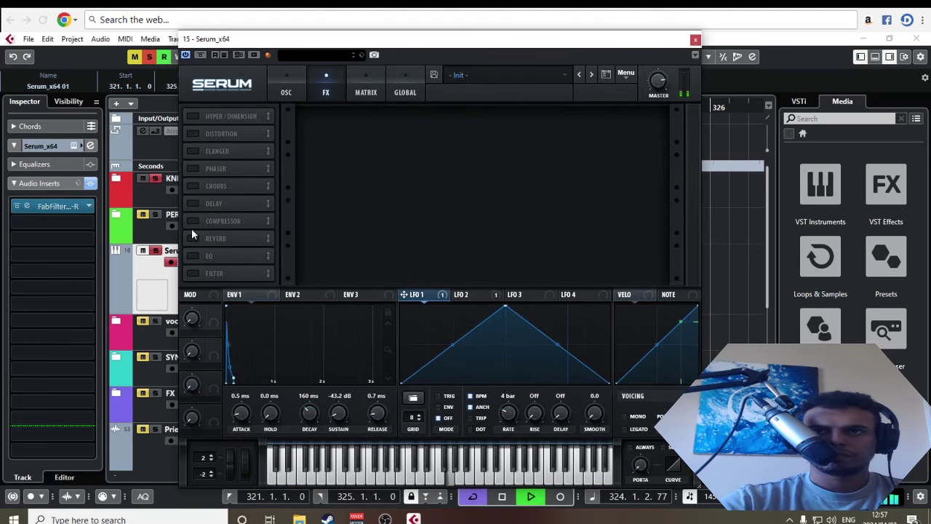
pyautogui.click(295, 76)
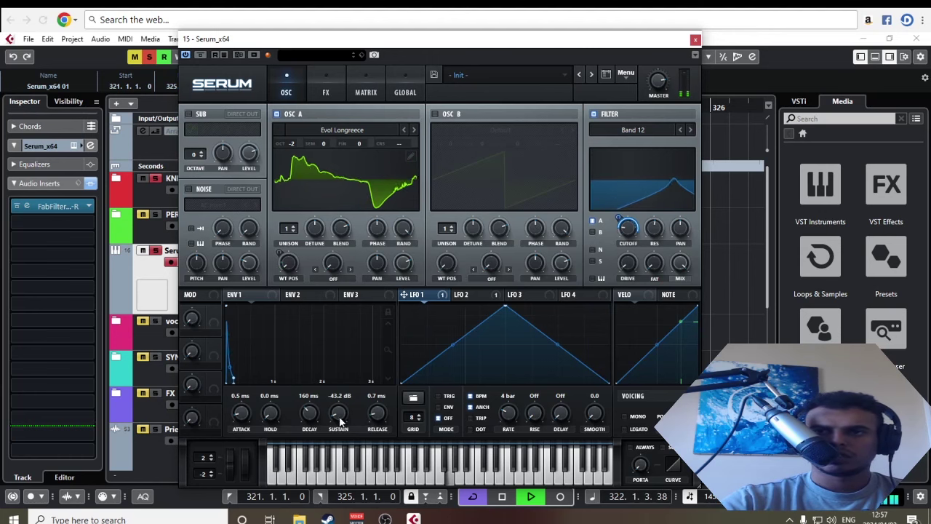
pyautogui.moveTo(317, 417)
pyautogui.mouseDown()
pyautogui.moveTo(316, 383)
pyautogui.moveTo(313, 406)
pyautogui.mouseUp()
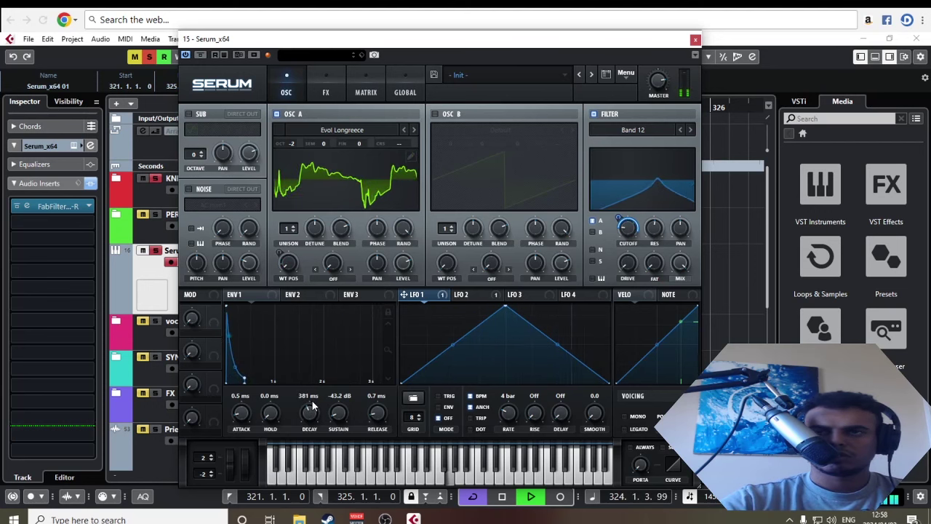
pyautogui.press('space')
pyautogui.click(484, 294)
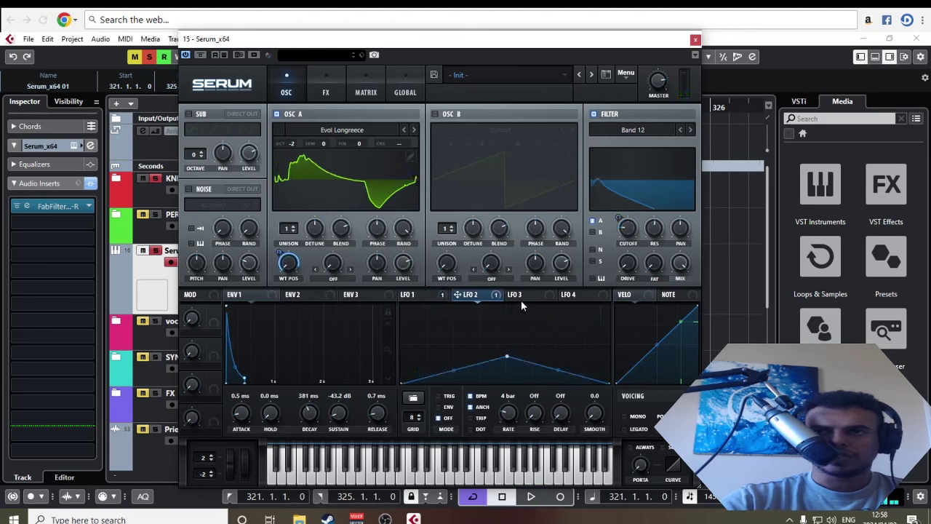
pyautogui.moveTo(380, 269); pyautogui.dragTo(369, 279)
pyautogui.press('space')
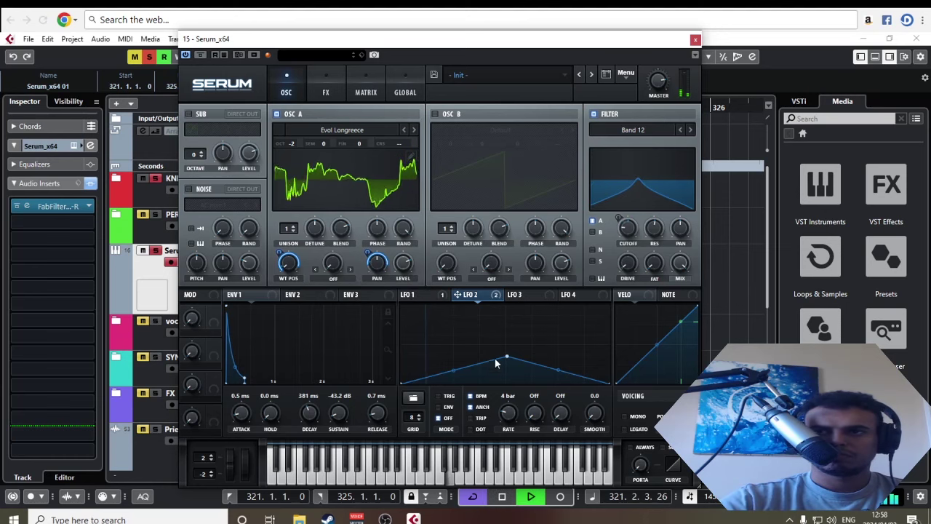
pyautogui.rightClick(379, 268)
pyautogui.click(431, 282)
pyautogui.press('space')
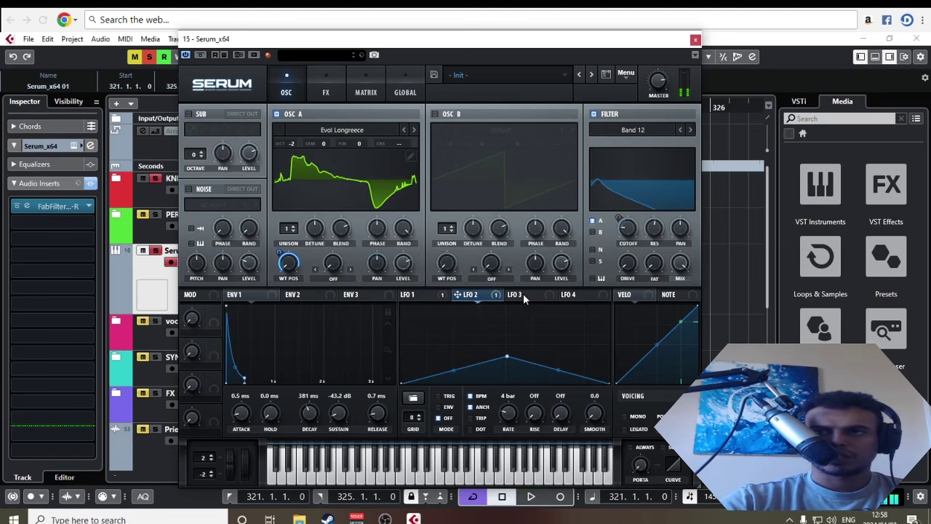
# Assign LFO 3 to oscillator A's pan with the LFO rate at one bar, and audition the loop
pyautogui.click(523, 294)
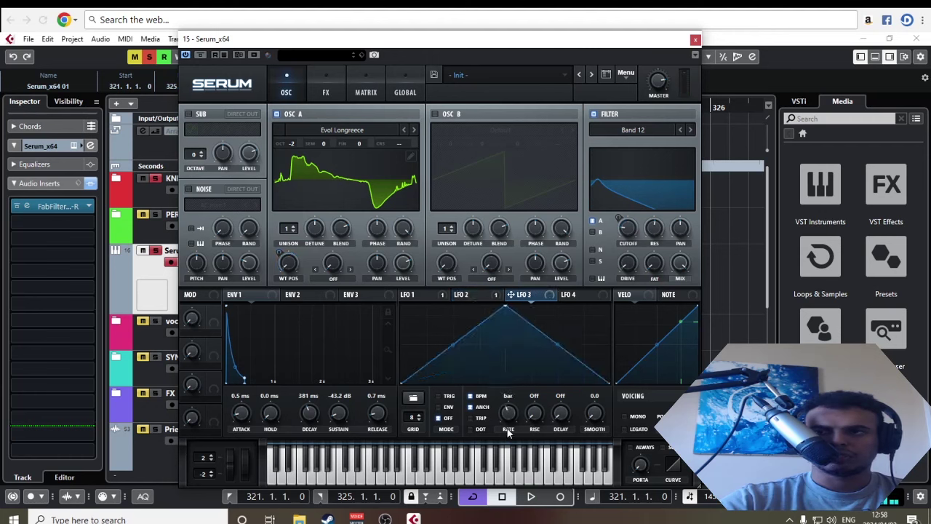
pyautogui.moveTo(376, 268); pyautogui.dragTo(376, 267)
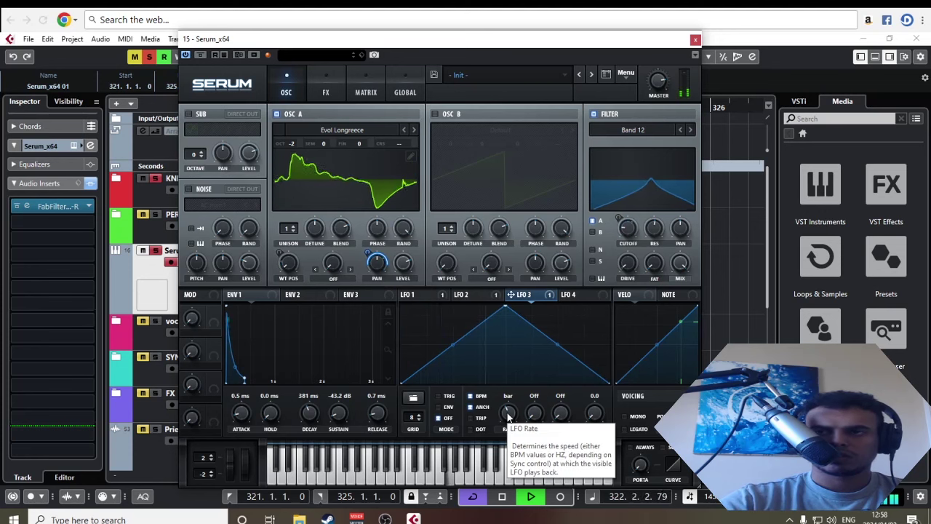
# Enable Serum's delay in ping-pong mode with linked dotted 1/8 times, its filter at about 1325 and Q 2.7, and audition it
pyautogui.click(338, 93)
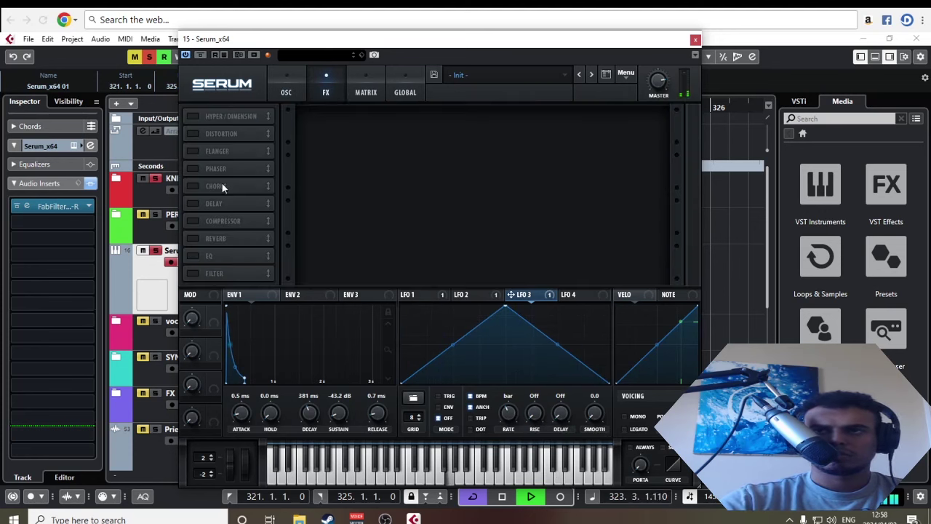
pyautogui.press('space')
pyautogui.click(197, 206)
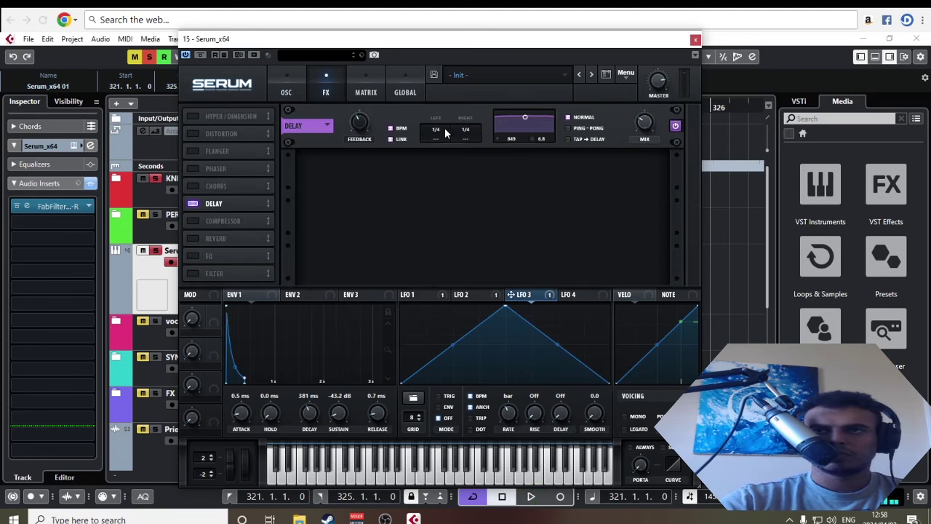
pyautogui.moveTo(445, 129); pyautogui.dragTo(468, 8)
pyautogui.moveTo(523, 116); pyautogui.dragTo(522, 126)
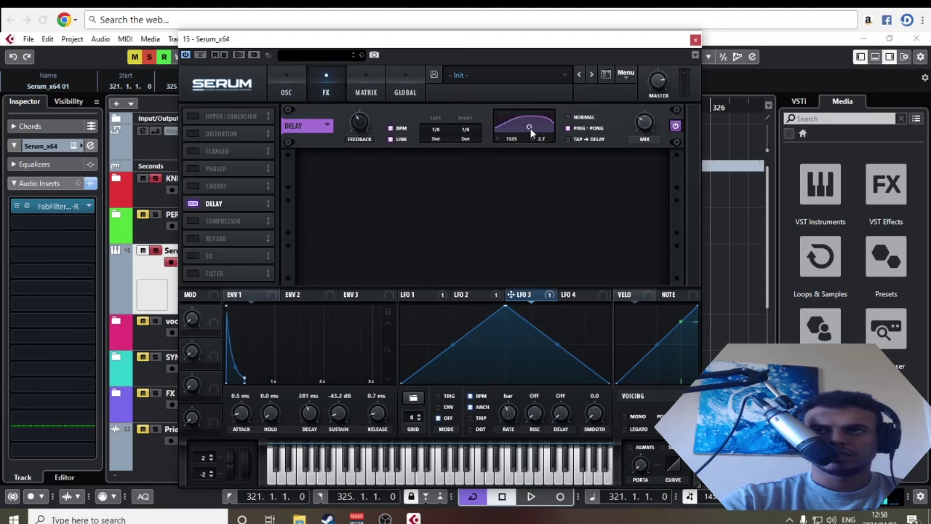
pyautogui.press('space')
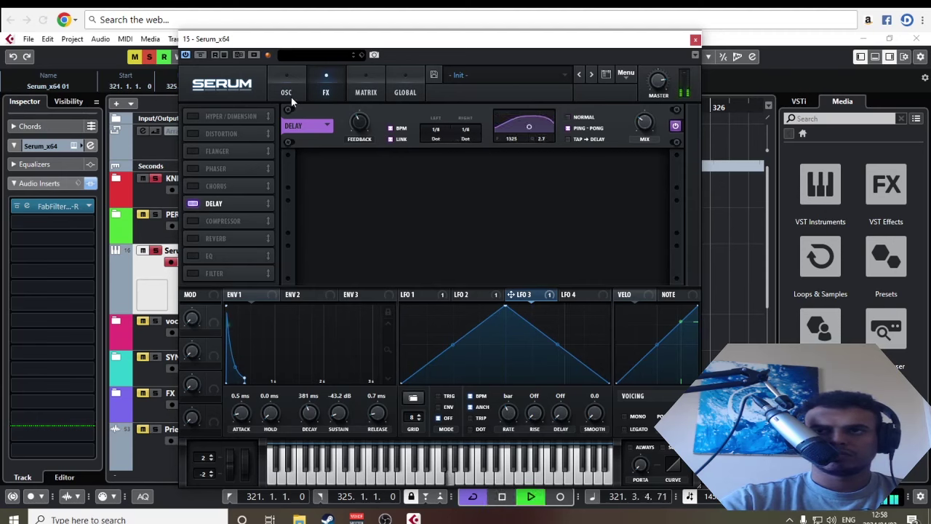
# Set Serum's master volume to about 91% and check the track's output level on its audio fader
pyautogui.click(289, 94)
pyautogui.moveTo(653, 70)
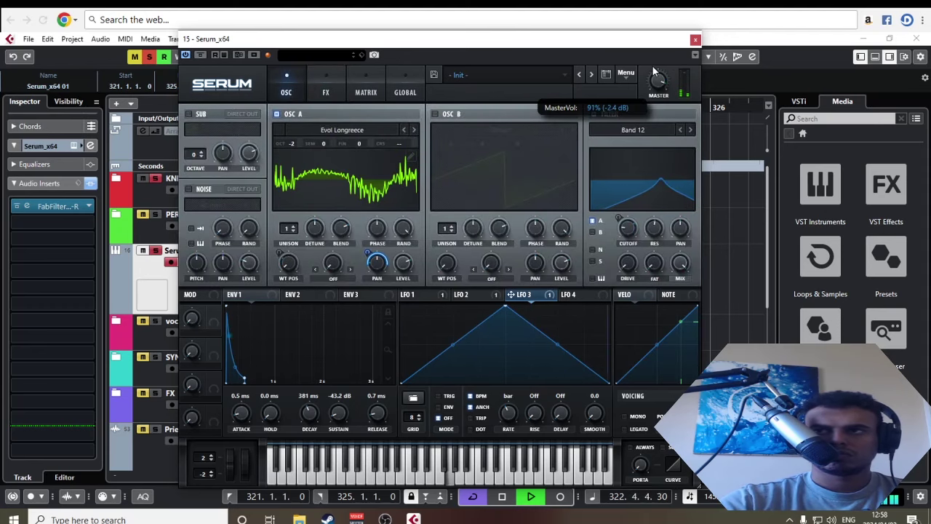
pyautogui.click(42, 186)
pyautogui.click(48, 253)
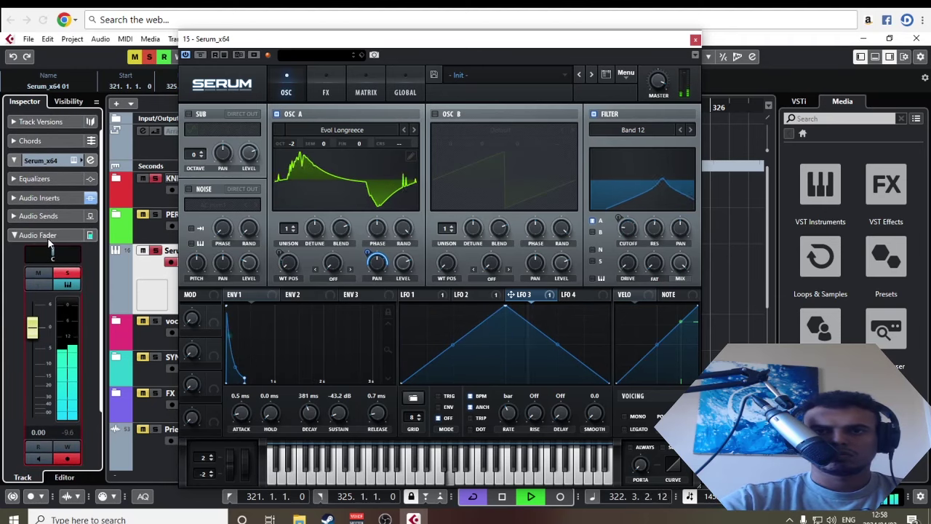
pyautogui.click(48, 239)
pyautogui.press('space')
pyautogui.click(695, 40)
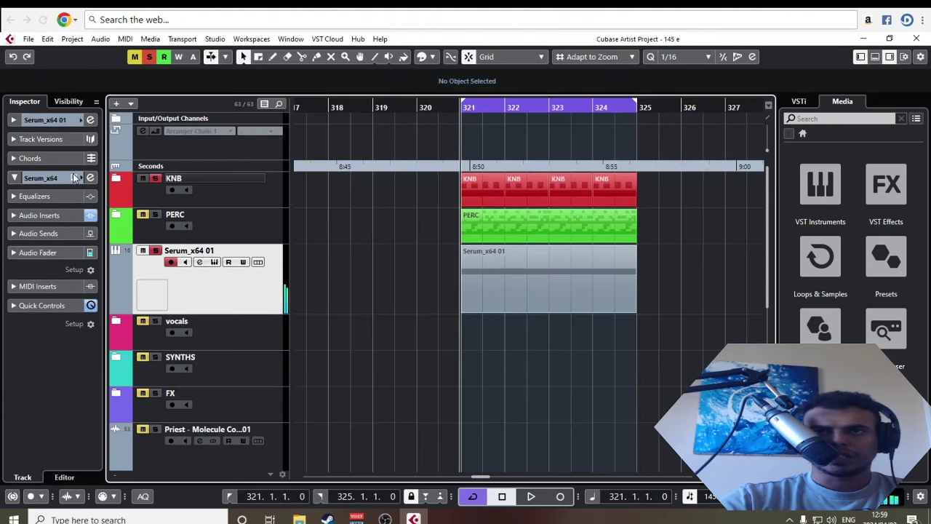
# Assign LFO 4 to oscillator A's coarse pitch and give it a small negative amount in Serum's modulation matrix
pyautogui.click(75, 177)
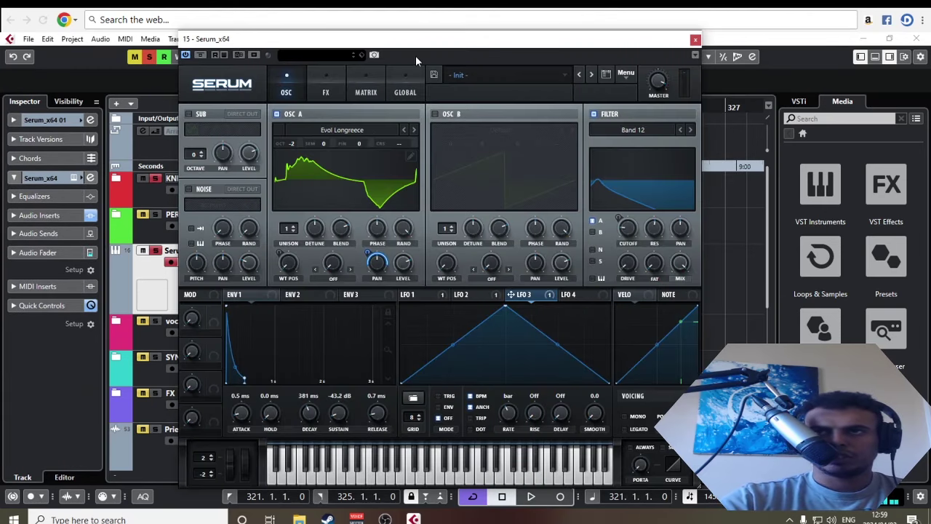
pyautogui.moveTo(416, 40); pyautogui.dragTo(416, 26)
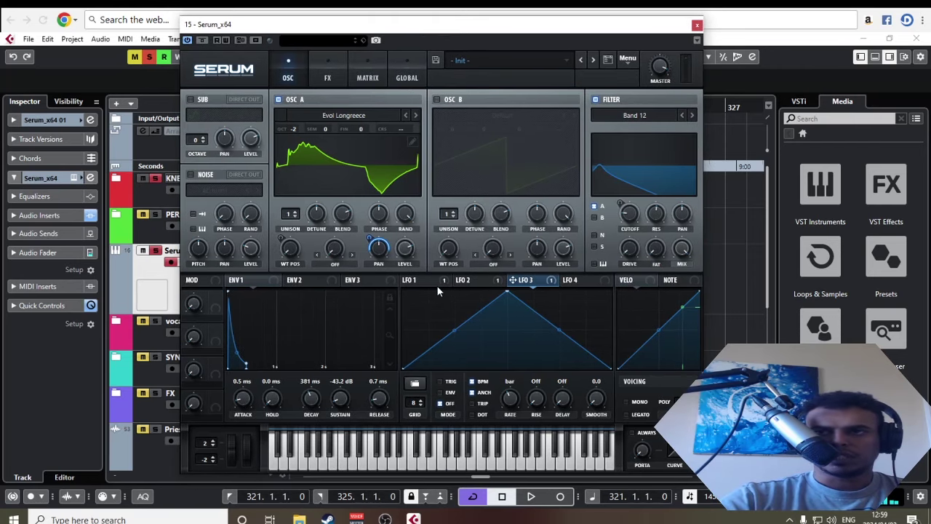
pyautogui.click(579, 280)
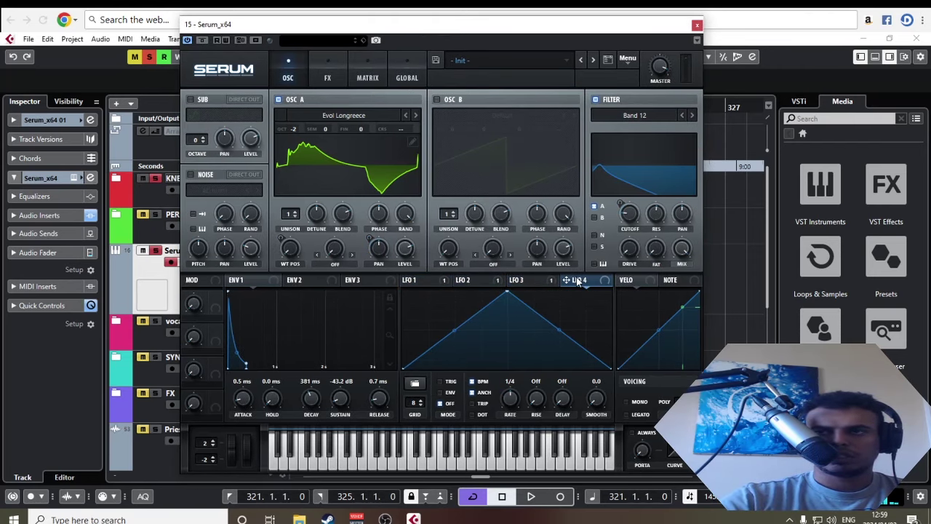
pyautogui.moveTo(403, 129); pyautogui.dragTo(403, 128)
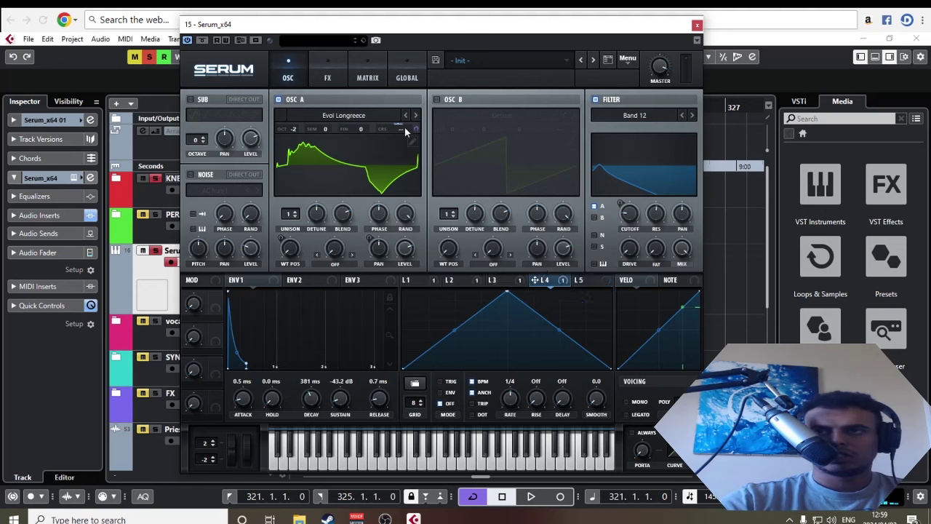
pyautogui.click(368, 75)
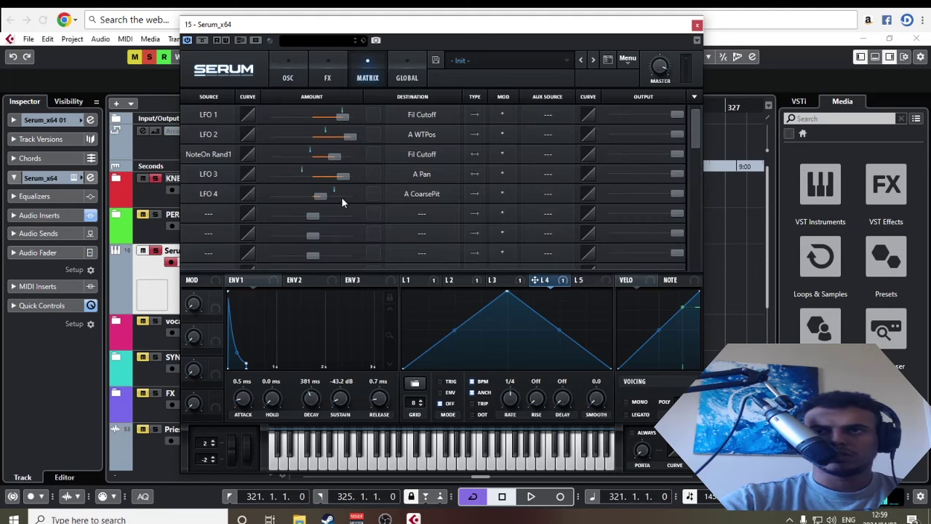
pyautogui.press('BackSpace')
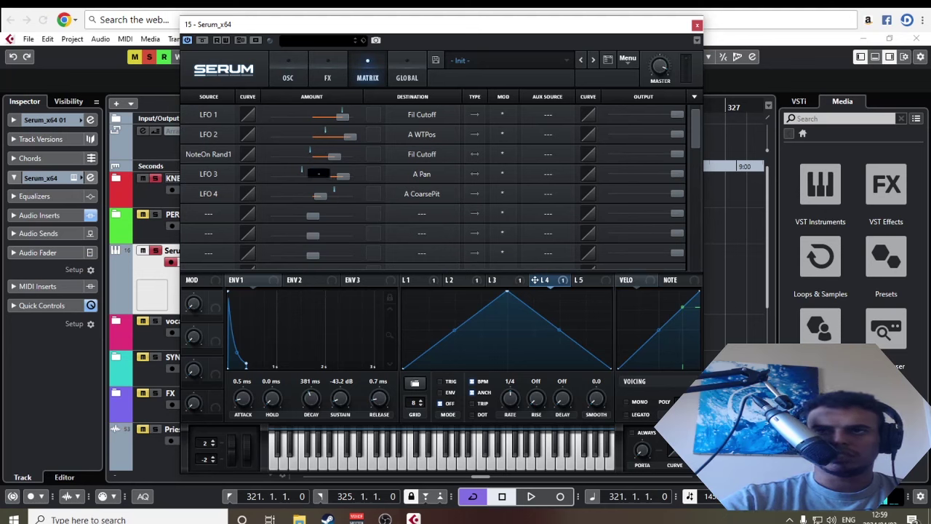
pyautogui.press('Return')
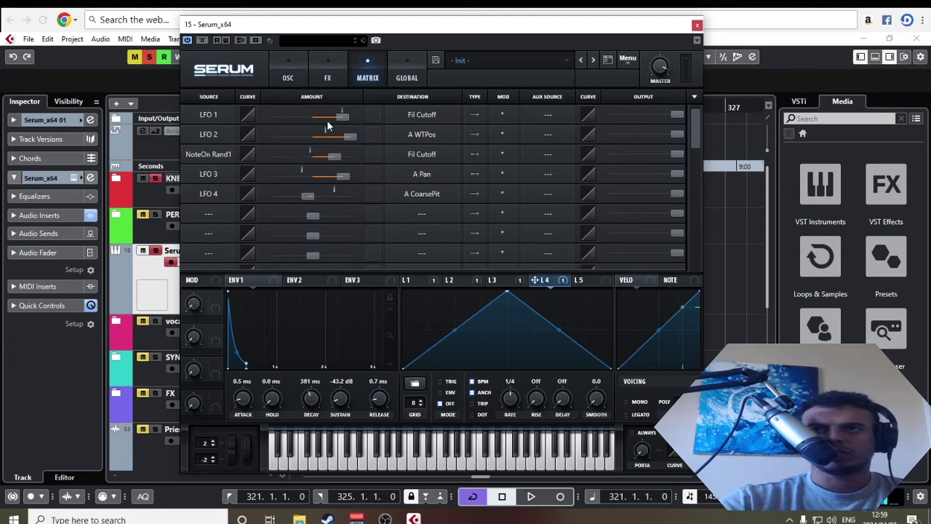
# Audition the coarse pitch modulation and set the LFO 4 rate to 1/2
pyautogui.press('space')
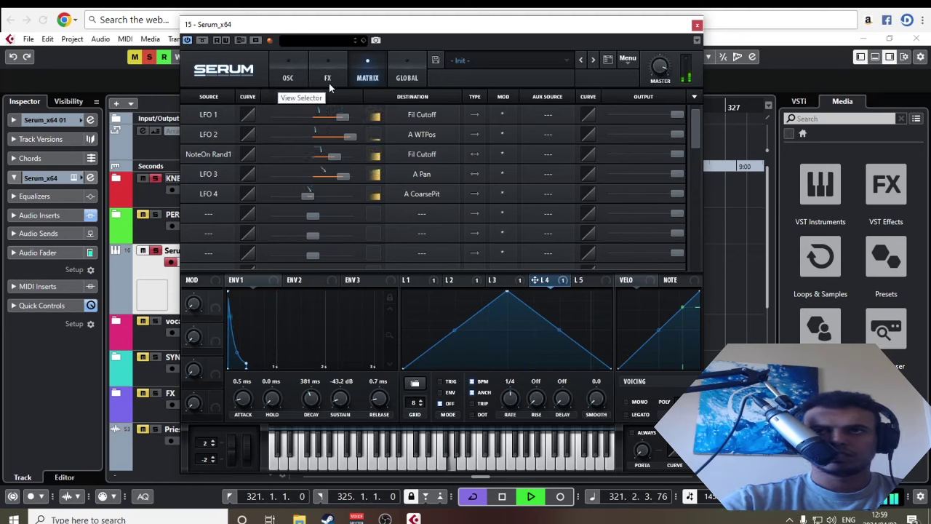
pyautogui.click(328, 80)
pyautogui.click(289, 77)
pyautogui.press('space')
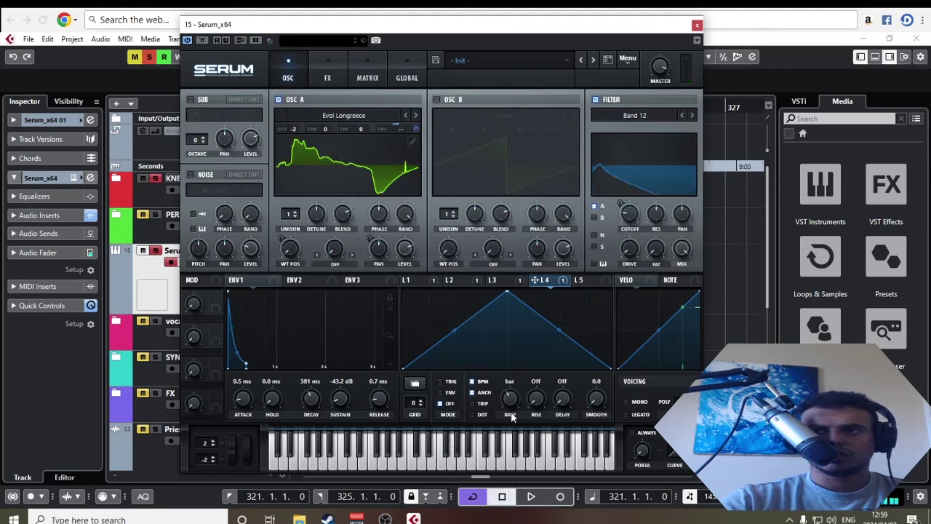
pyautogui.press('space')
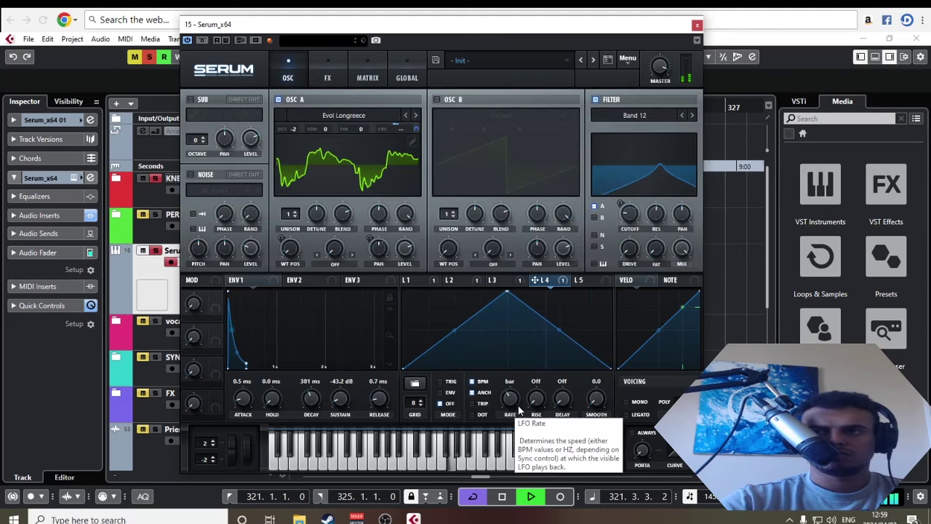
pyautogui.moveTo(516, 409); pyautogui.dragTo(515, 398)
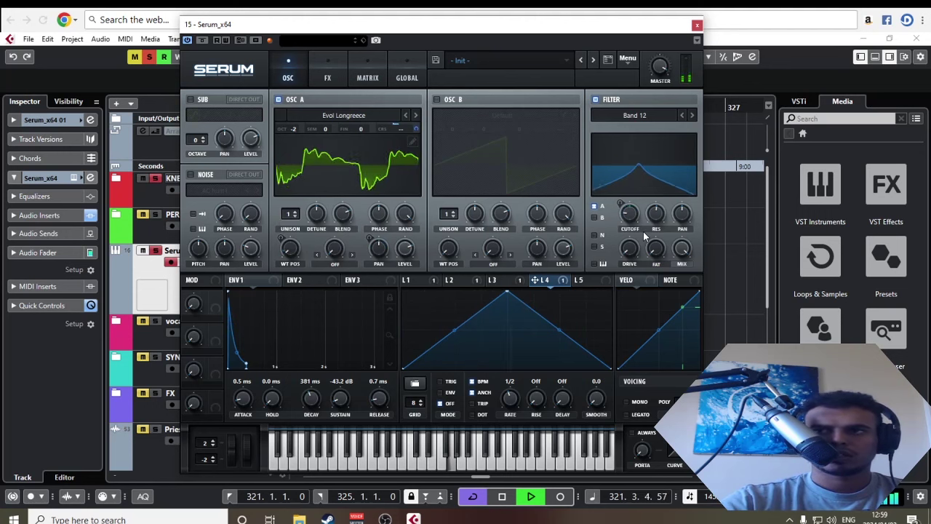
# Adjust the filter's drive and switch its type to Band 24 while auditioning the loop
pyautogui.moveTo(632, 249); pyautogui.dragTo(631, 237)
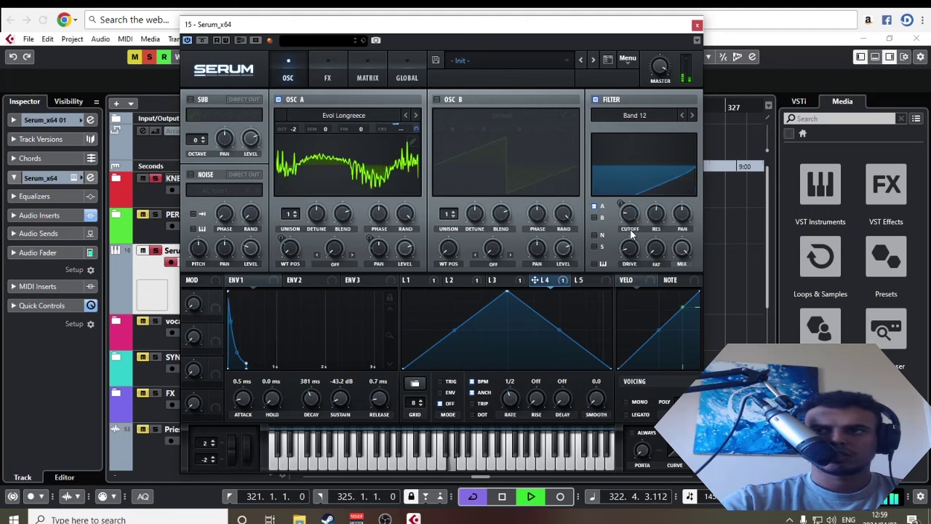
pyautogui.click(692, 115)
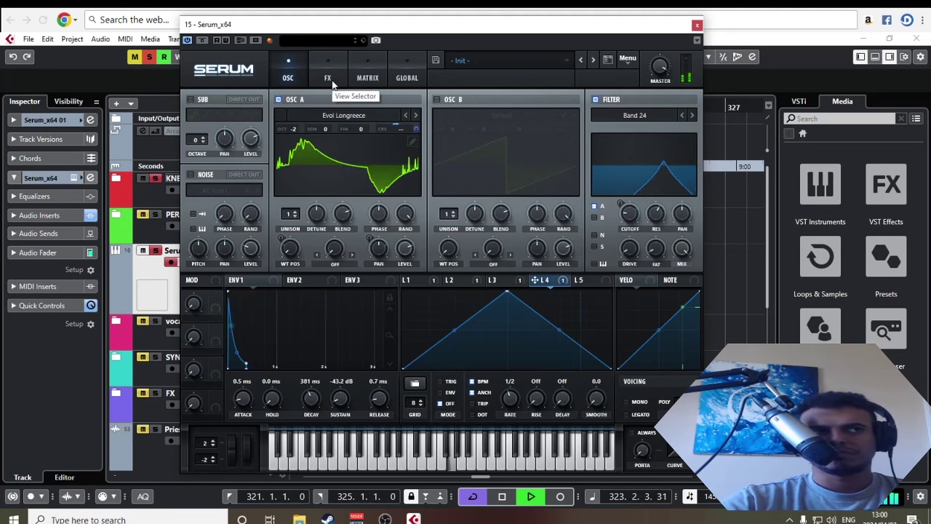
pyautogui.press('space')
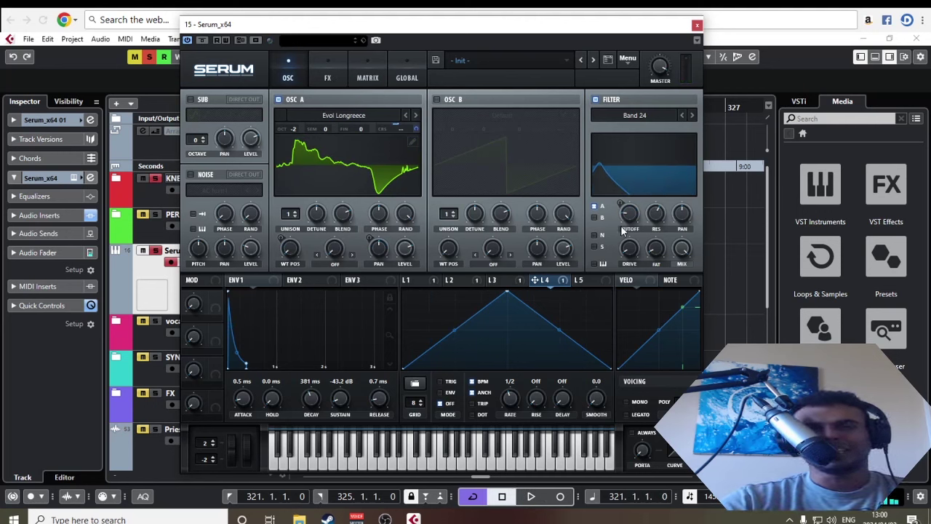
pyautogui.moveTo(633, 222)
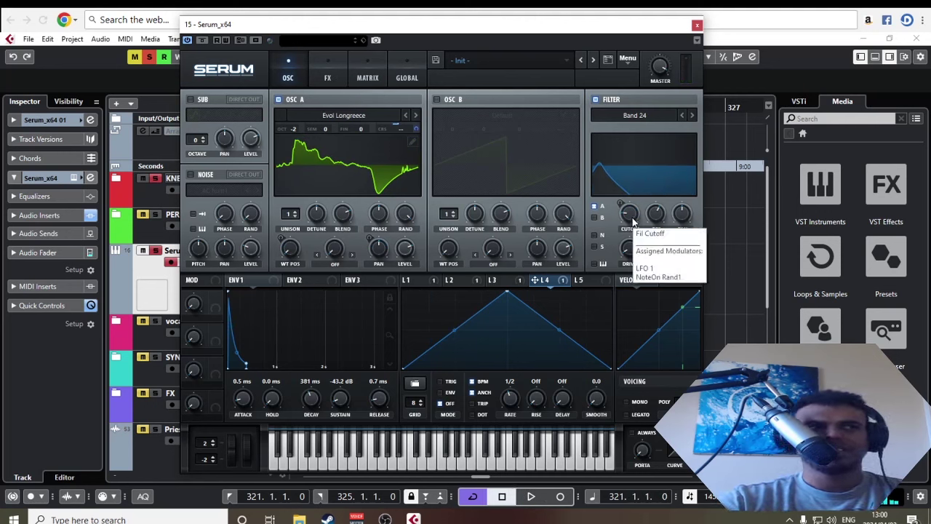
# Enable Serum's chorus with BPM sync, a mix of about 26%, a longer second delay and feedback of about 37%
pyautogui.click(328, 77)
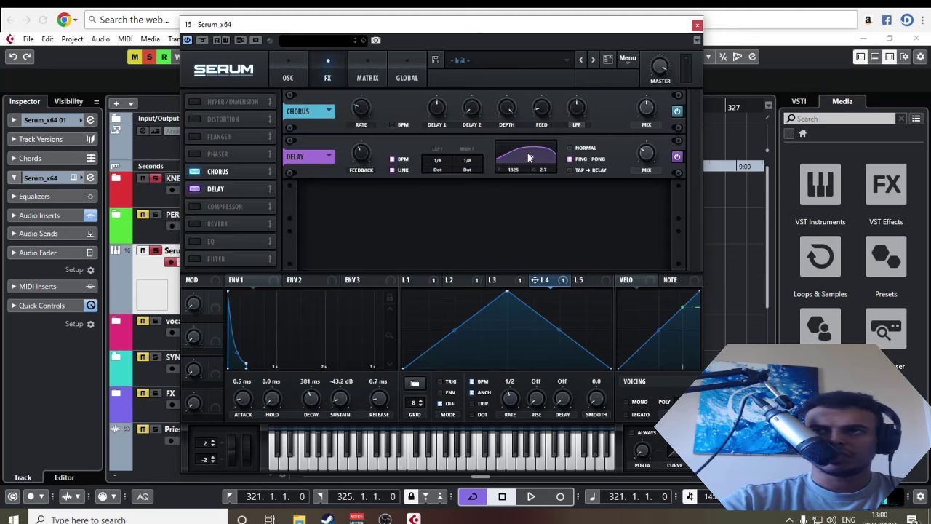
pyautogui.click(392, 124)
pyautogui.moveTo(650, 111)
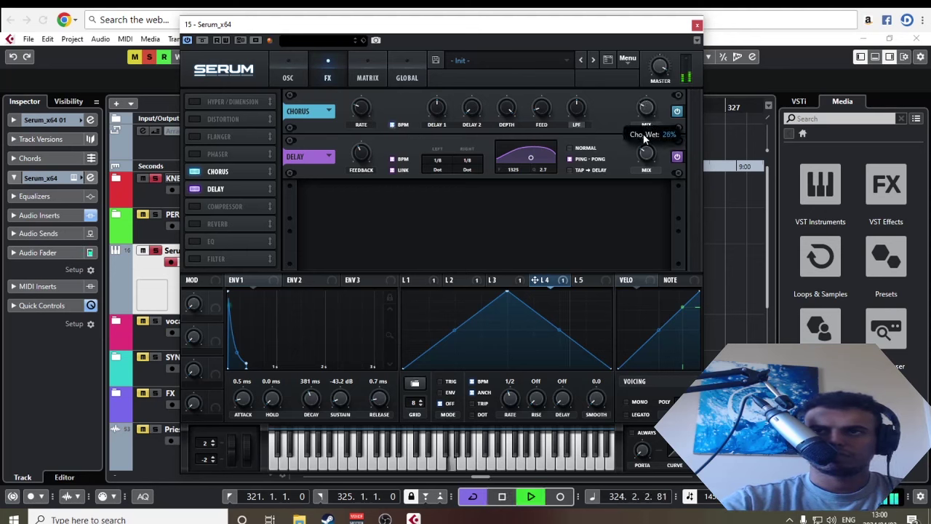
pyautogui.moveTo(471, 108)
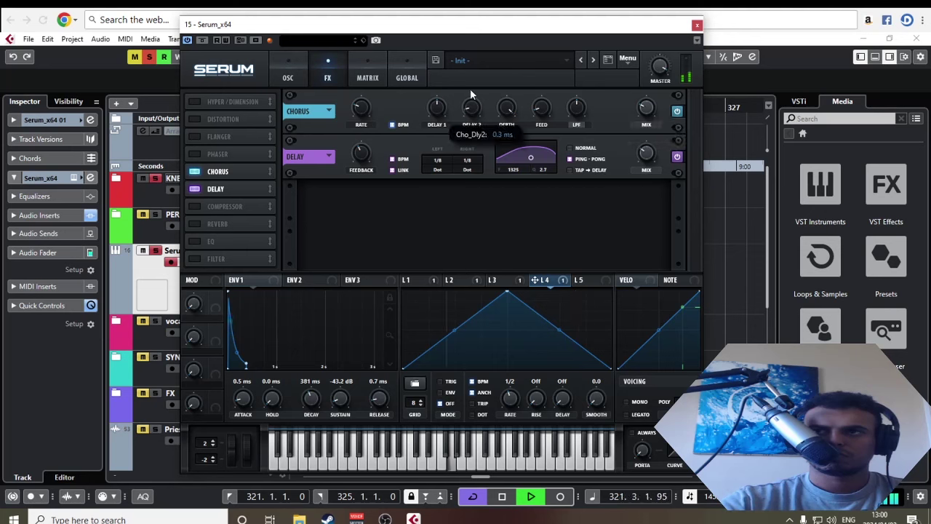
pyautogui.moveTo(540, 102)
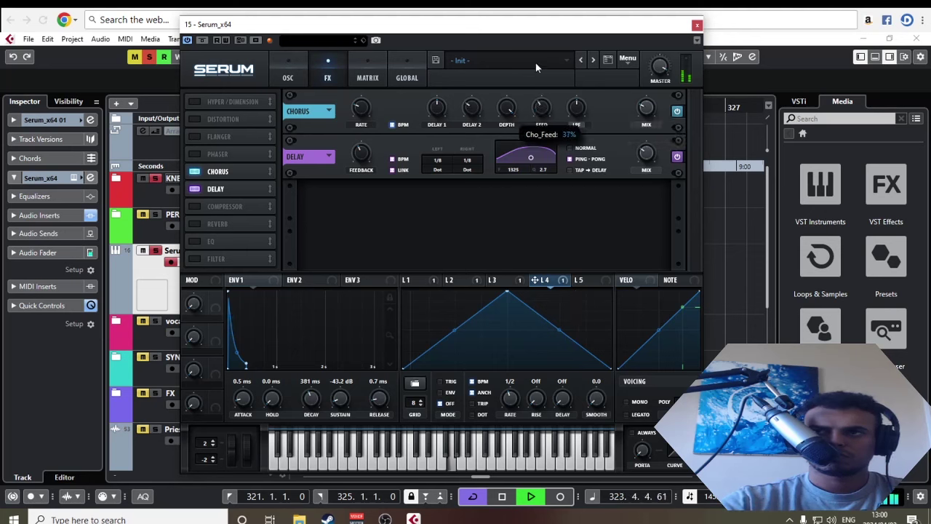
# Adjust the chorus's synced rate and raise its mix while the loop plays
pyautogui.moveTo(364, 110)
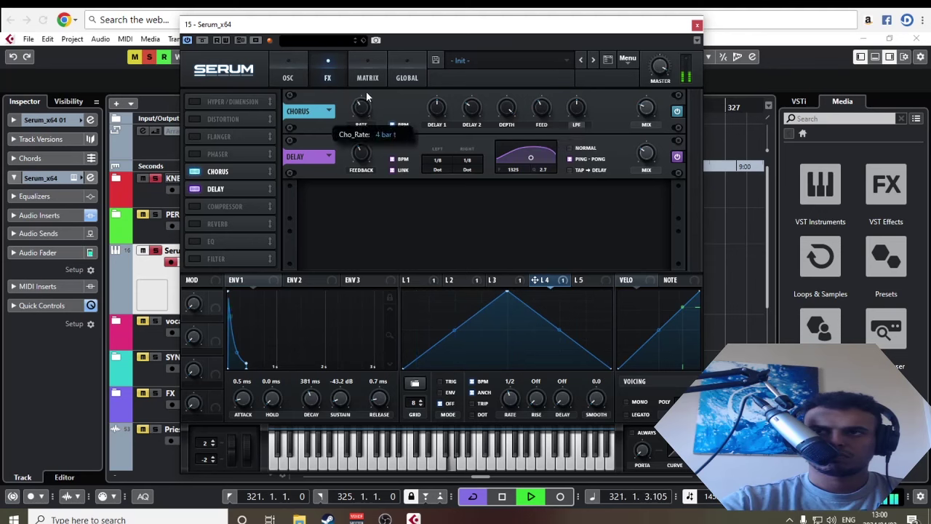
pyautogui.moveTo(366, 90); pyautogui.dragTo(369, 80)
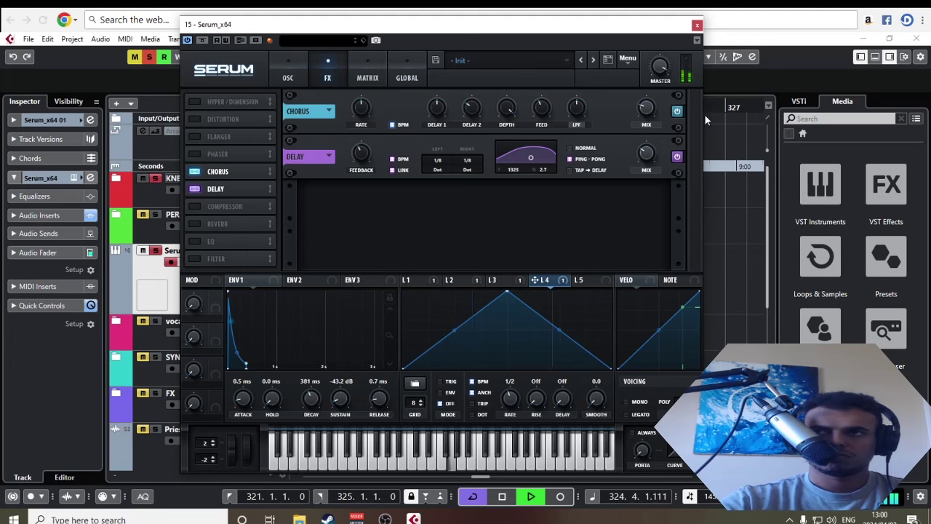
pyautogui.moveTo(644, 88); pyautogui.dragTo(645, 77)
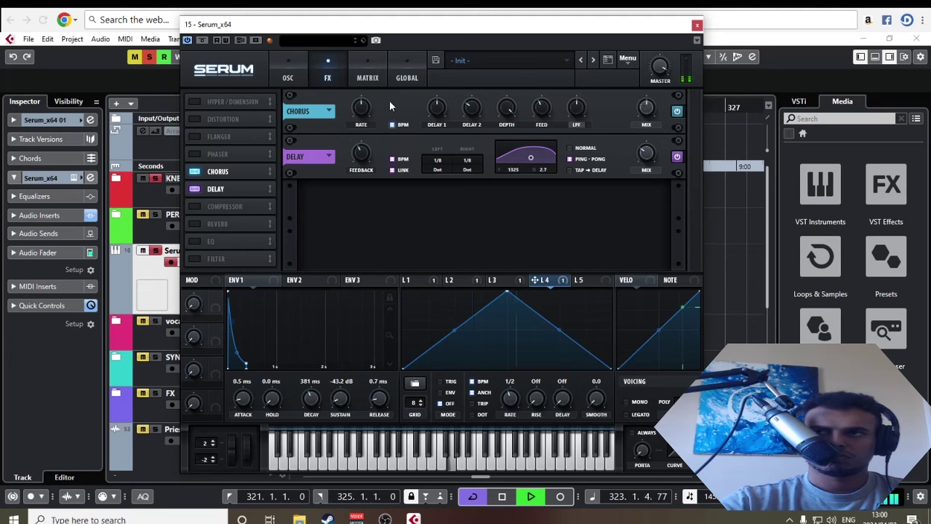
# Raise the Serum track's audio fader to 3.14 while auditioning the loop, and stop playback
pyautogui.click(288, 78)
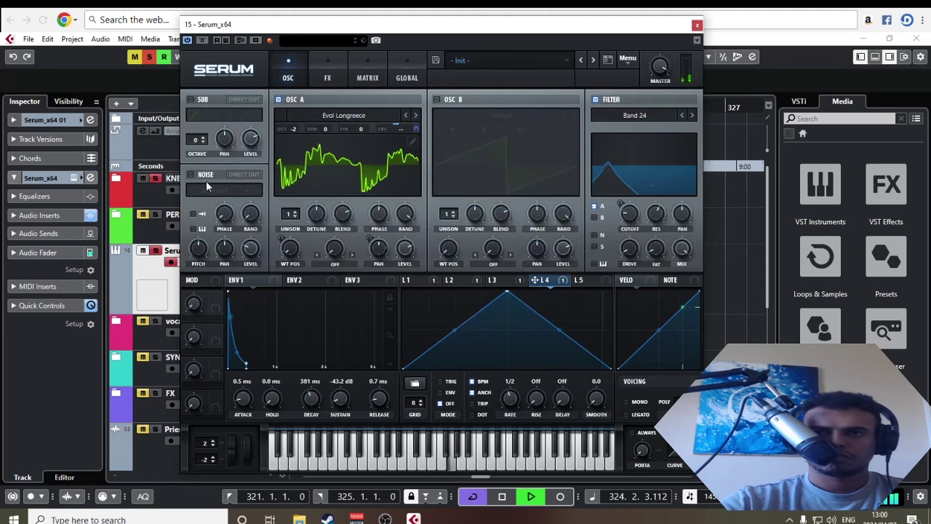
pyautogui.click(68, 253)
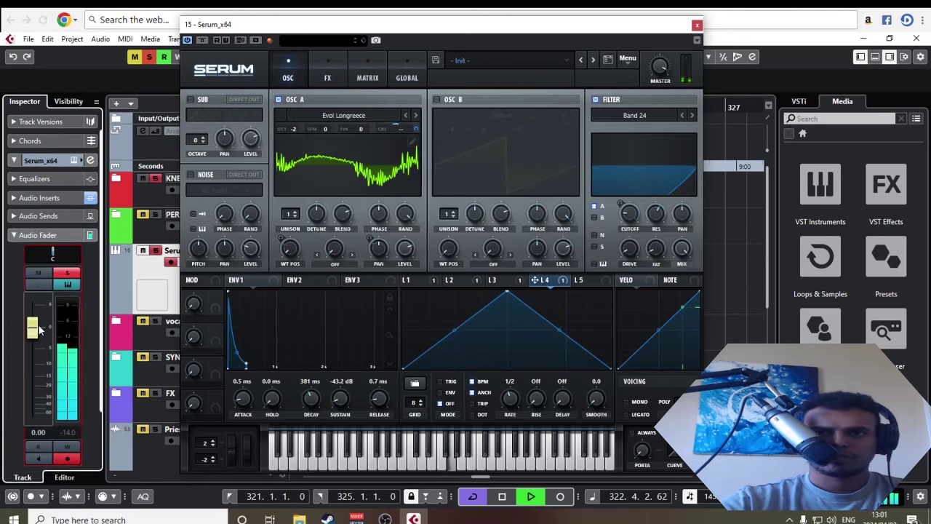
pyautogui.moveTo(38, 325); pyautogui.dragTo(35, 318)
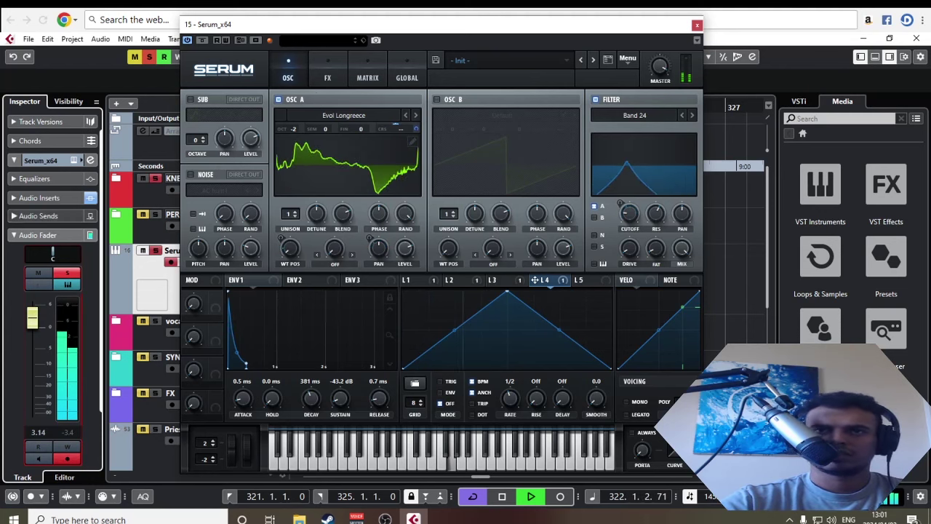
pyautogui.press('space')
# Add FabFilter Pro-Q 3 as the second audio insert on the Serum track
pyautogui.click(49, 199)
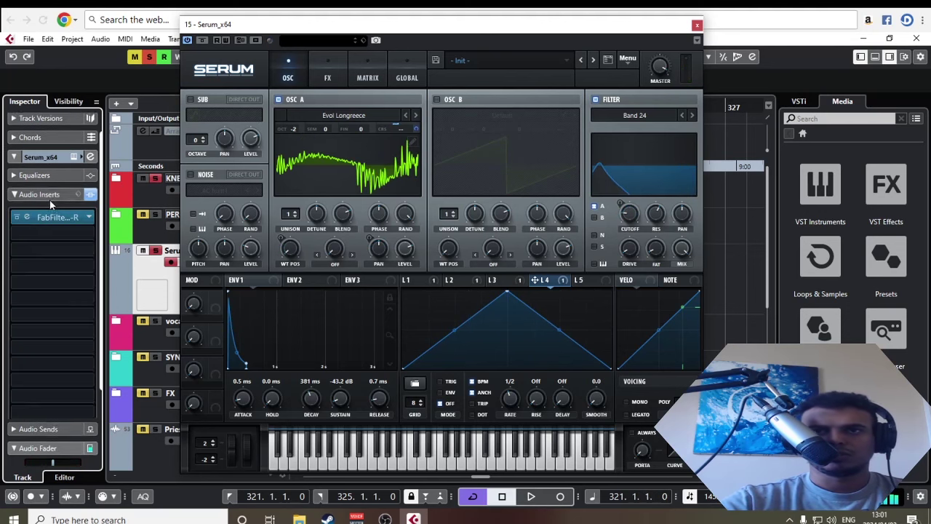
pyautogui.click(52, 206)
pyautogui.write('eq')
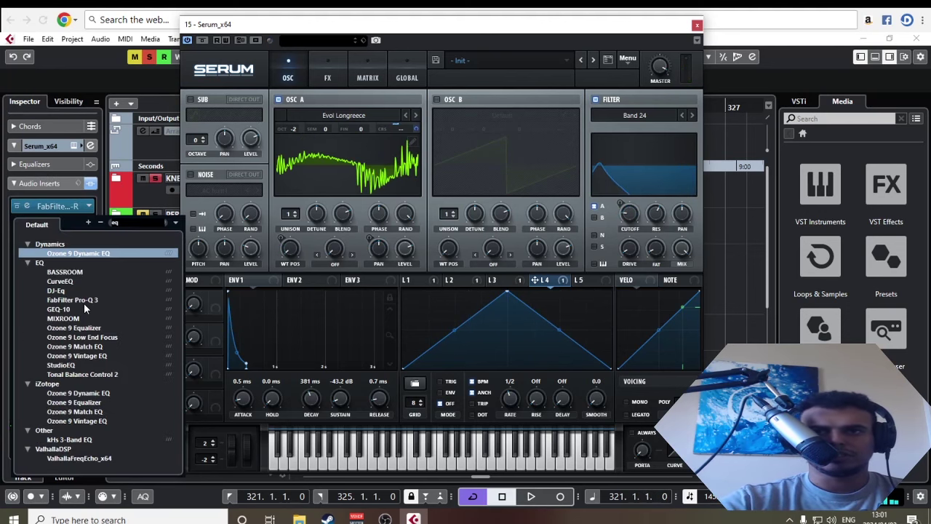
pyautogui.click(84, 303)
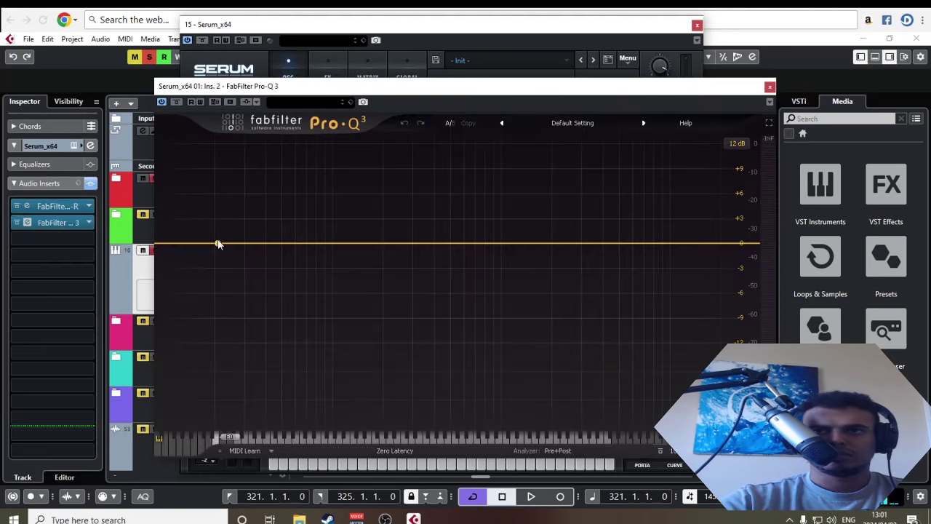
# Add a 12 dB/oct low-cut band at 150 Hz in Pro-Q 3 and start the loop
pyautogui.click(217, 244)
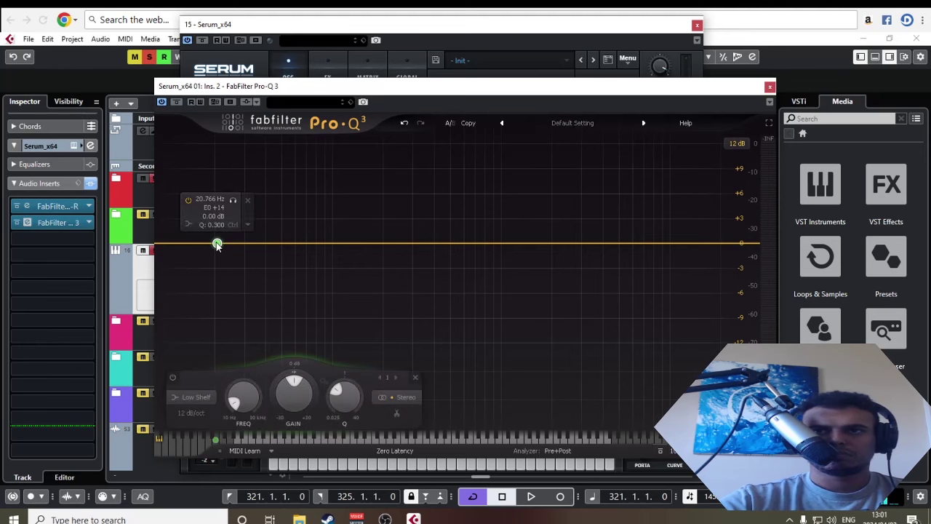
pyautogui.click(249, 200)
pyautogui.click(173, 243)
pyautogui.doubleClick(172, 243)
pyautogui.write('150')
pyautogui.press('Return')
pyautogui.press('space')
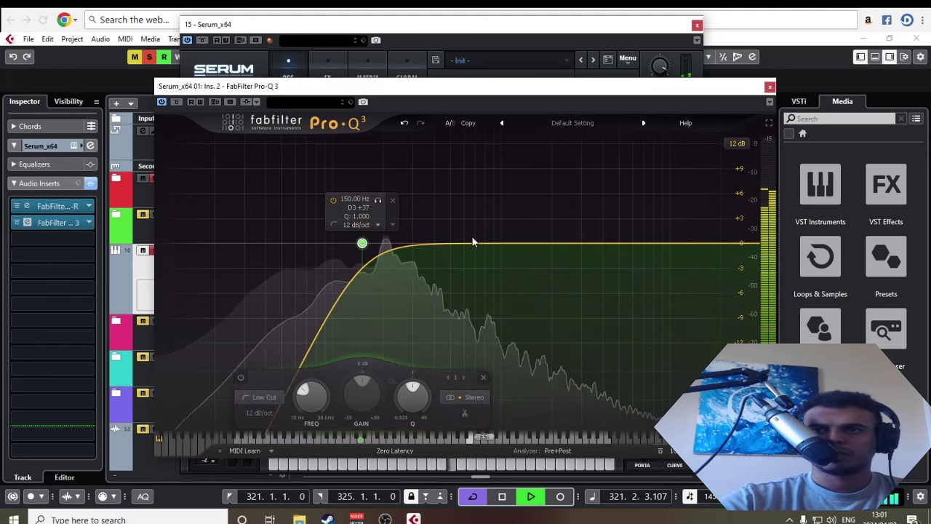
pyautogui.click(770, 87)
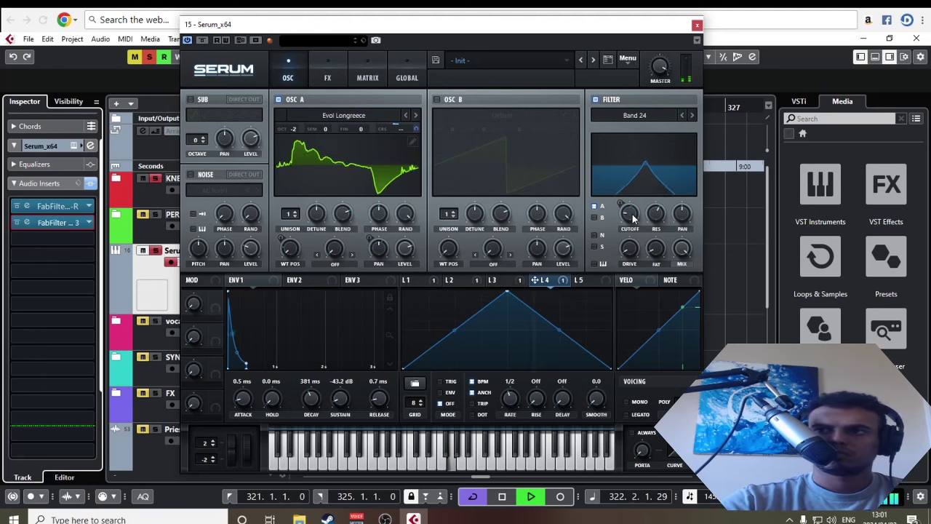
# Adjust Serum's filter cutoff to about 32 Hz while the loop plays, and stop playback
pyautogui.moveTo(632, 214)
pyautogui.mouseDown()
pyautogui.moveTo(631, 164)
pyautogui.moveTo(631, 215)
pyautogui.mouseUp()
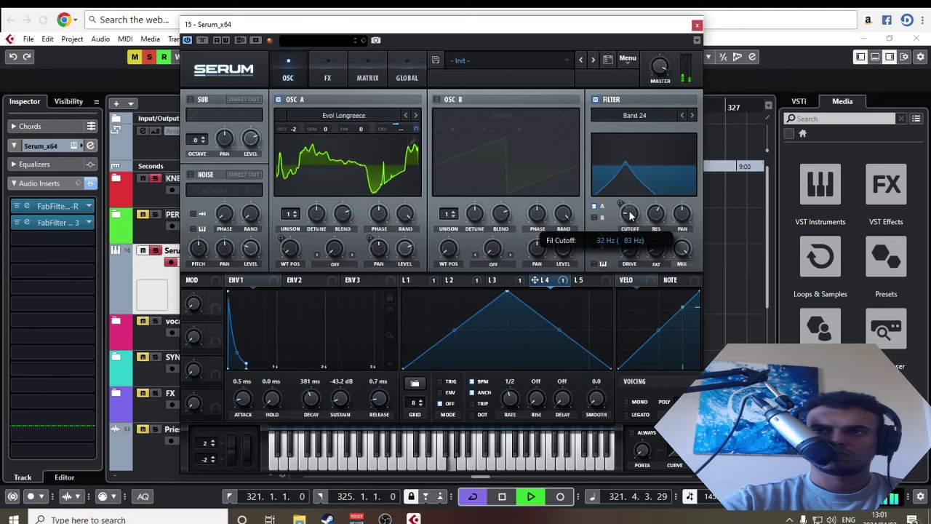
pyautogui.click(695, 26)
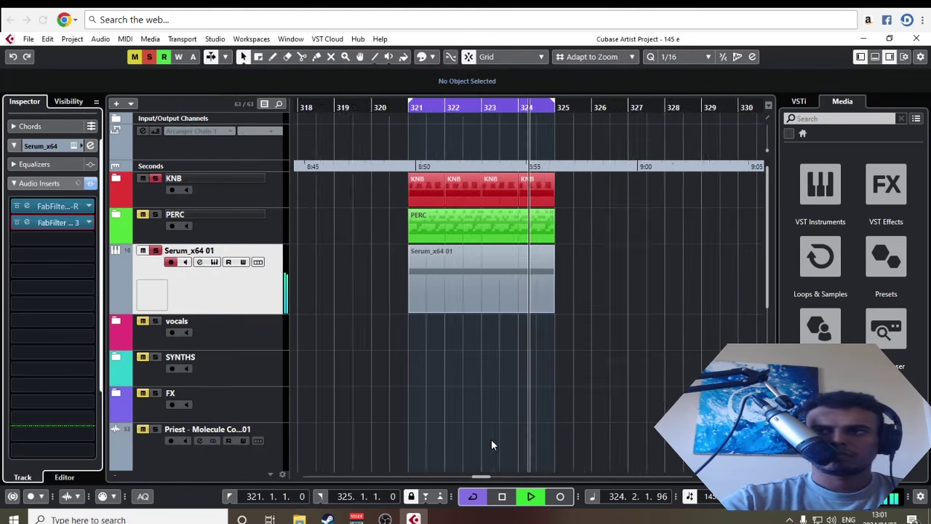
pyautogui.click(637, 368)
pyautogui.press('g')
pyautogui.press('g')
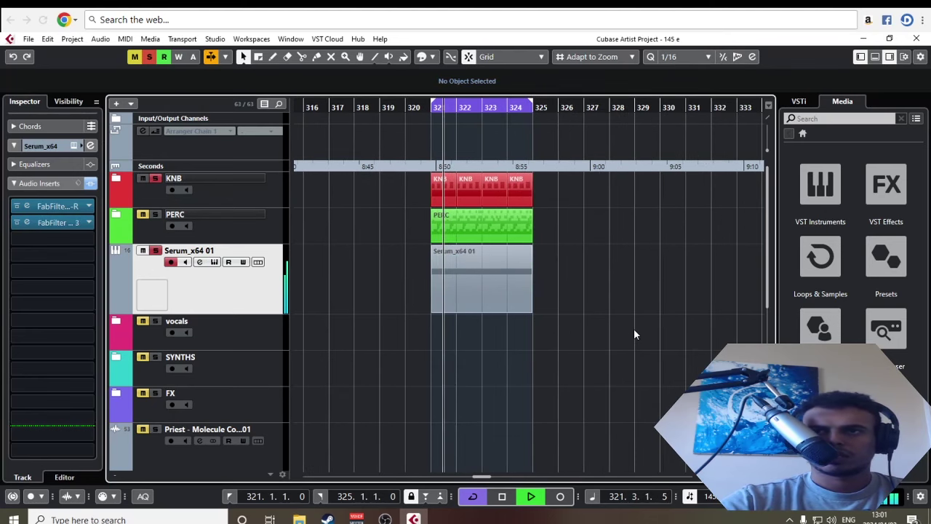
pyautogui.moveTo(634, 327); pyautogui.dragTo(555, 297)
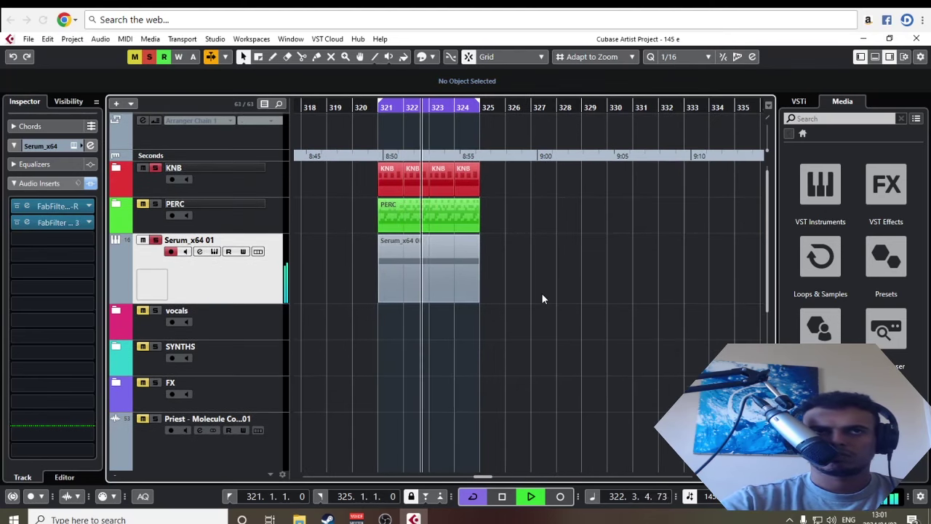
pyautogui.press('space')
# Duplicate the Serum part three times and extend the loop range to bar 337
pyautogui.moveTo(495, 259); pyautogui.dragTo(410, 286)
pyautogui.moveTo(605, 268); pyautogui.dragTo(568, 278)
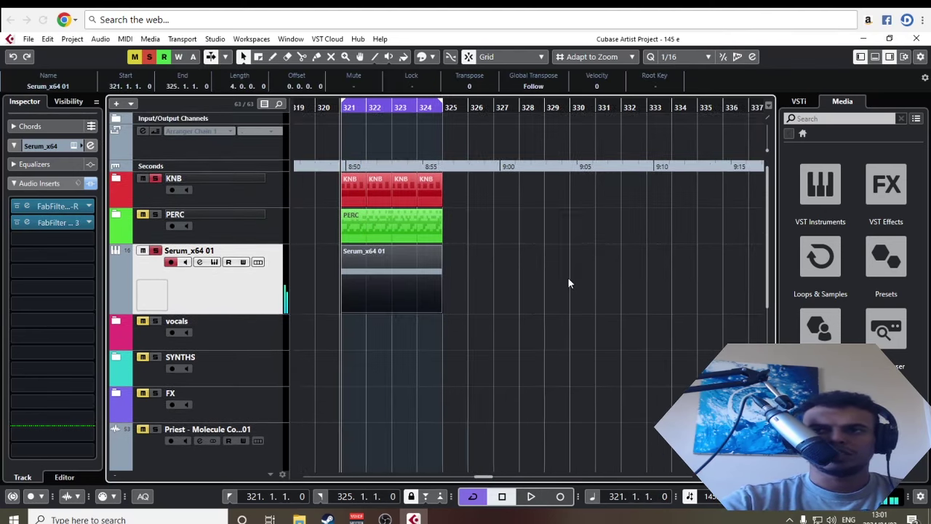
pyautogui.hotkey('ctrl', 'd')
pyautogui.hotkey('ctrl', 'd')
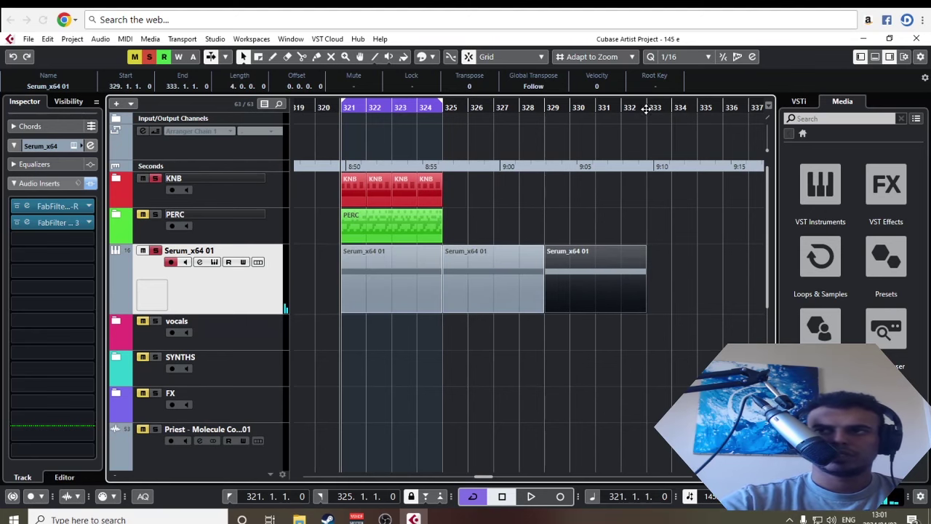
pyautogui.hotkey('ctrl', 'd')
pyautogui.moveTo(441, 102); pyautogui.dragTo(756, 116)
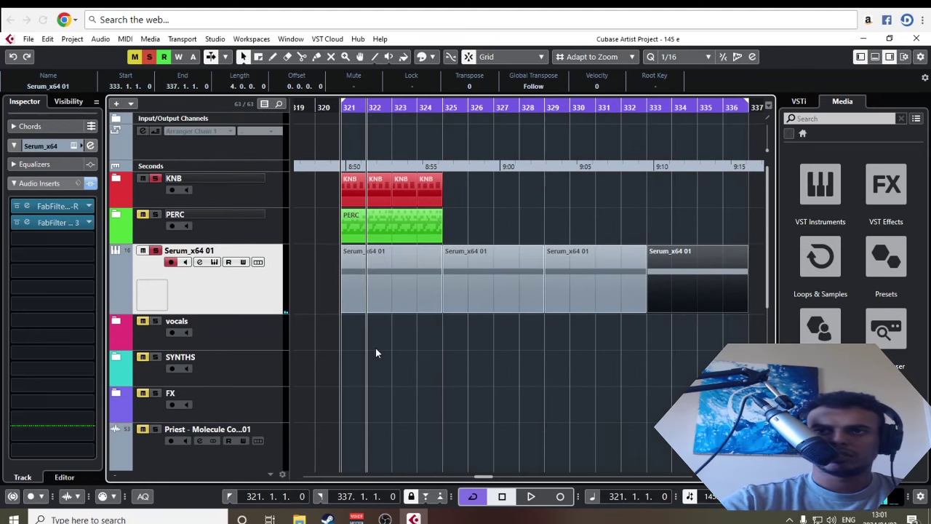
pyautogui.click(376, 353)
pyautogui.press('g')
# Record Macro 1 automation by sweeping the macro up and down in Serum while the loop plays
pyautogui.click(75, 147)
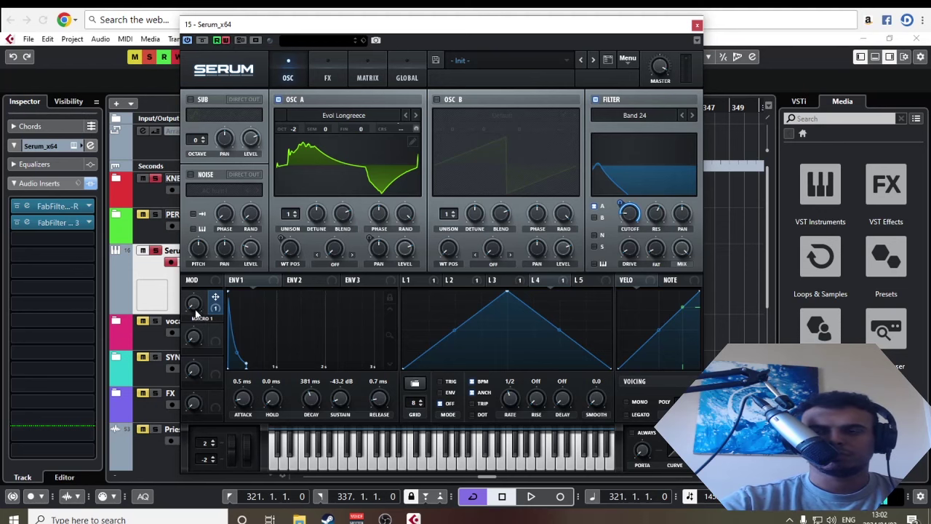
pyautogui.moveTo(629, 24); pyautogui.dragTo(614, 48)
pyautogui.moveTo(182, 334)
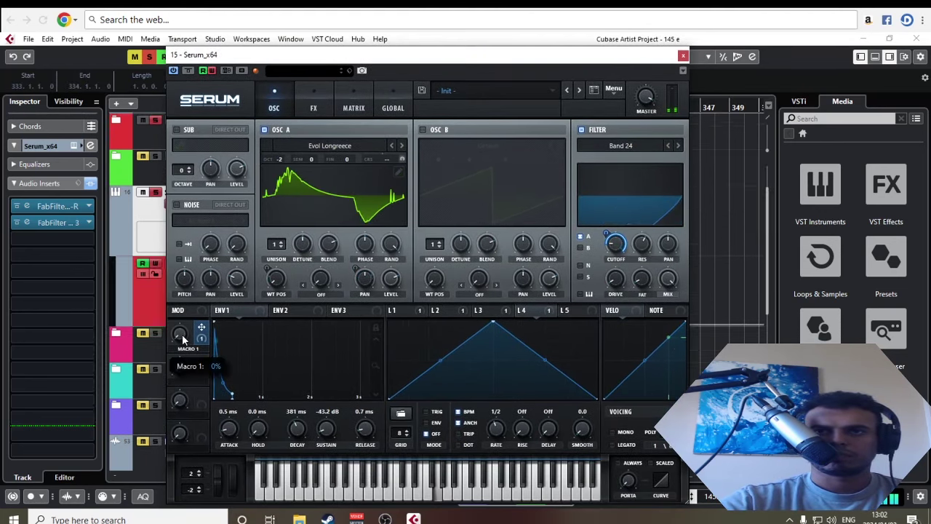
pyautogui.moveTo(181, 332); pyautogui.dragTo(179, 300)
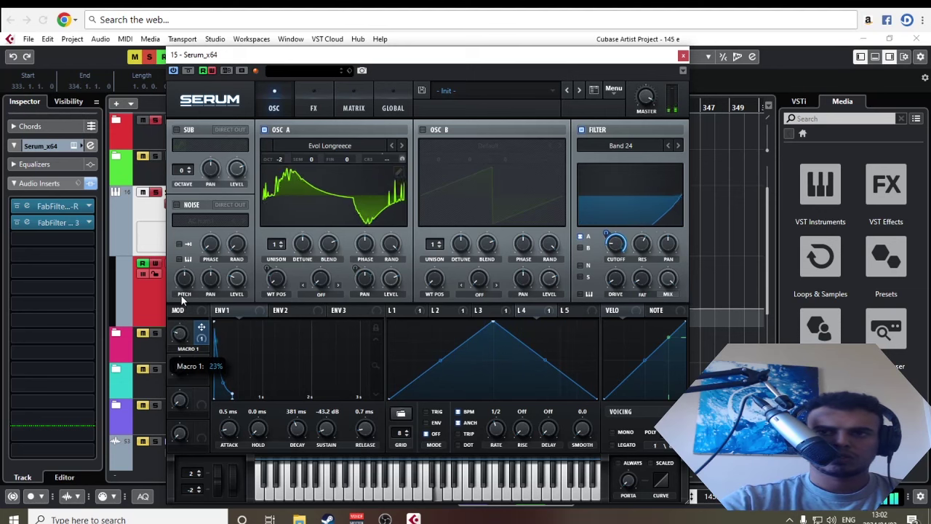
pyautogui.moveTo(177, 292); pyautogui.dragTo(177, 287)
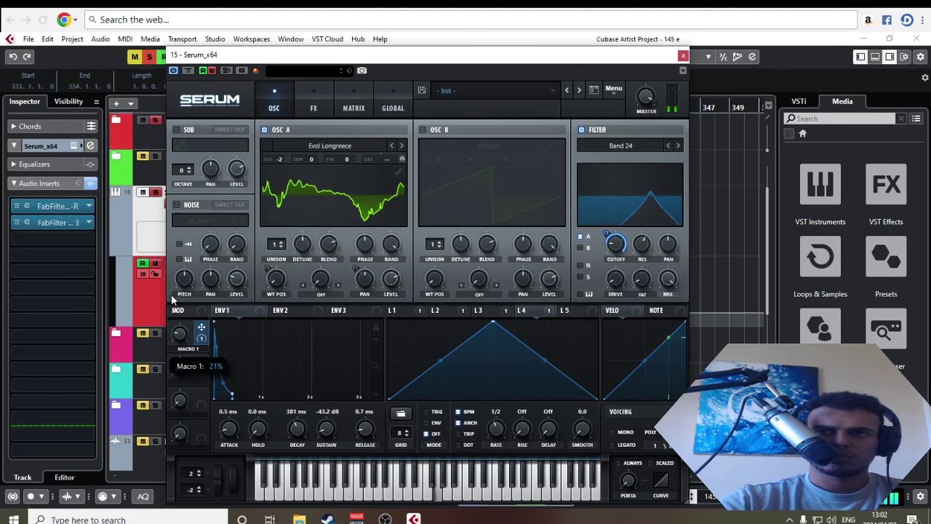
pyautogui.moveTo(175, 310); pyautogui.dragTo(180, 258)
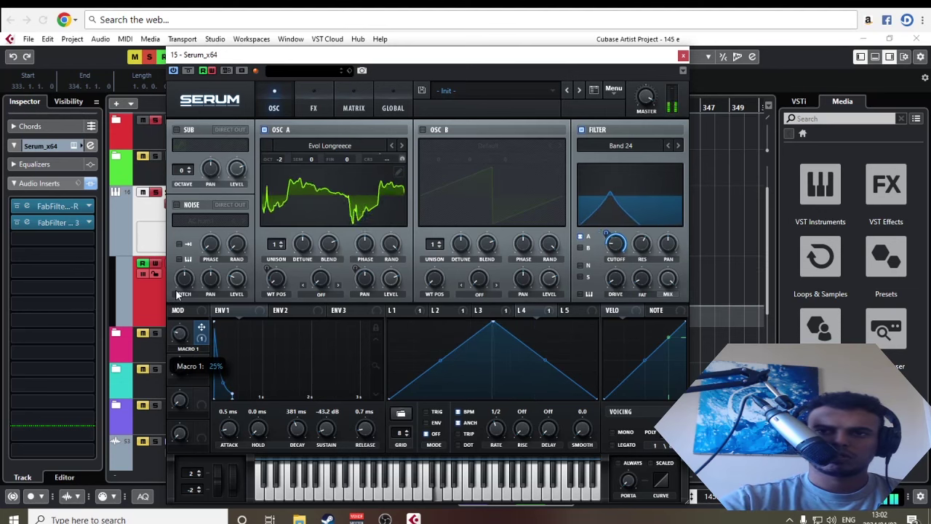
pyautogui.moveTo(180, 309); pyautogui.dragTo(184, 279)
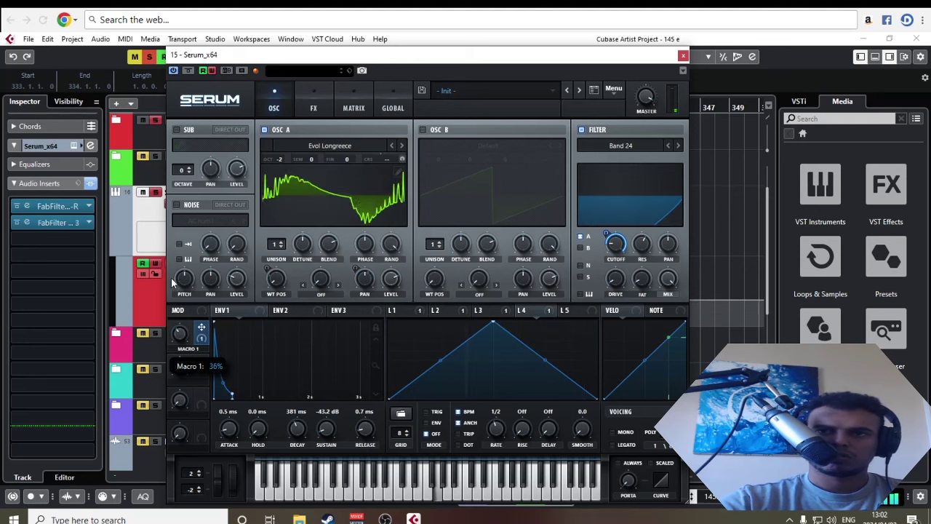
pyautogui.moveTo(181, 336)
pyautogui.mouseDown()
pyautogui.moveTo(180, 328)
pyautogui.moveTo(178, 342)
pyautogui.mouseUp()
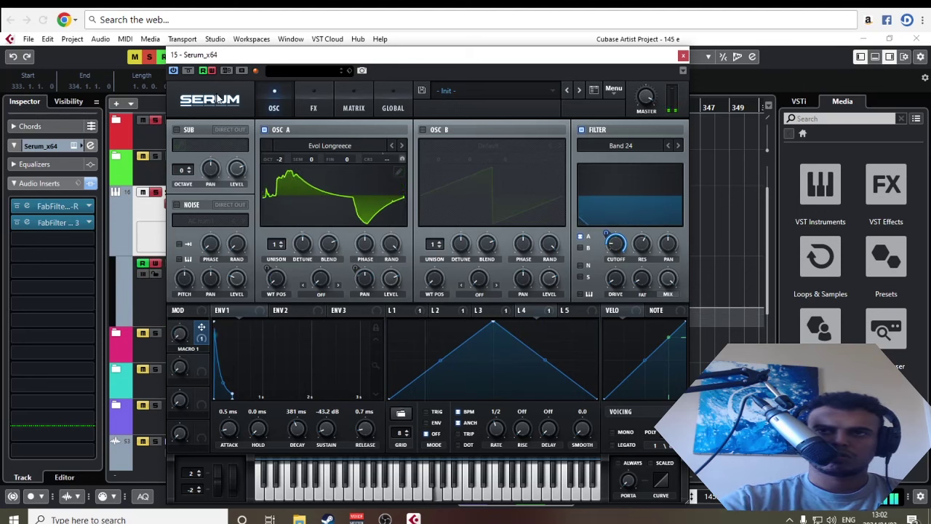
pyautogui.click(682, 57)
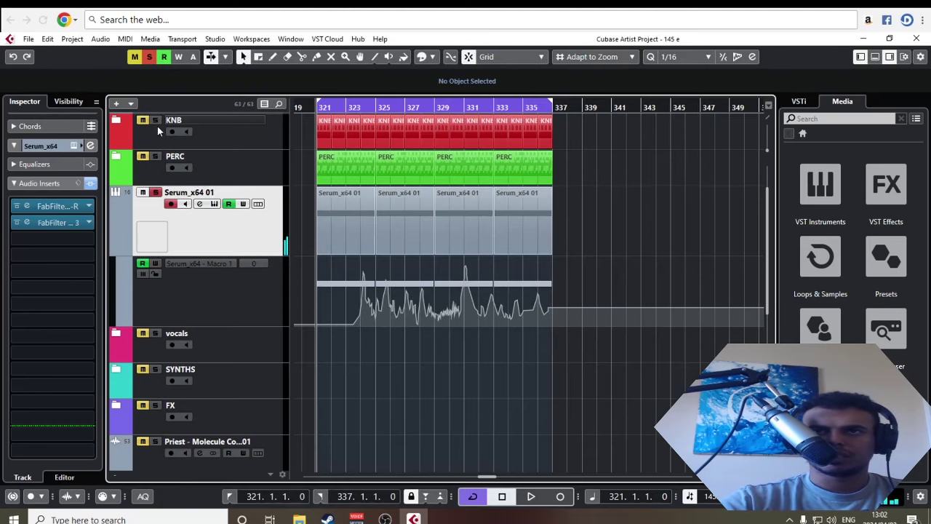
# Copy a range of the recorded Macro 1 automation over the flat opening from bar 321, and audition it
pyautogui.press('h')
pyautogui.moveTo(750, 398); pyautogui.dragTo(561, 402)
pyautogui.rightClick(465, 299)
pyautogui.click(478, 300)
pyautogui.moveTo(507, 313); pyautogui.dragTo(362, 312)
pyautogui.press('1')
pyautogui.press('space')
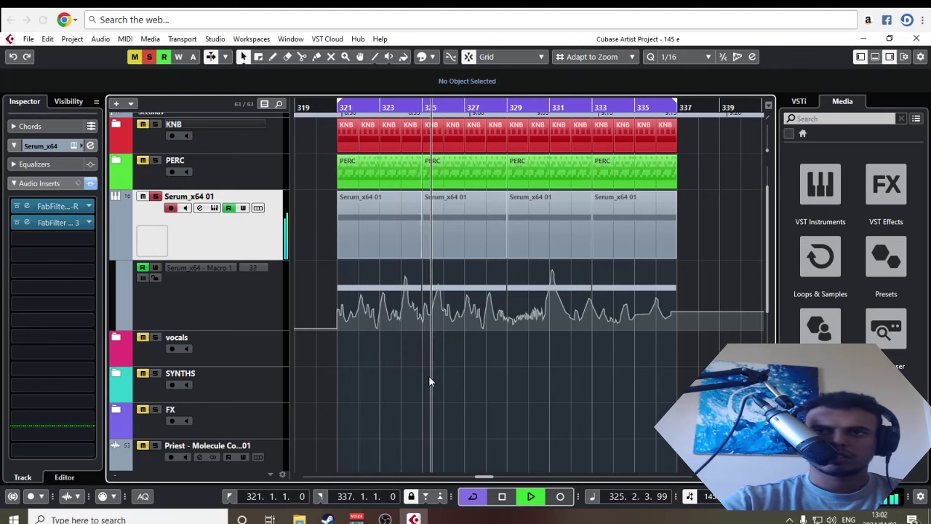
pyautogui.press('space')
# Turn off Serum's delay and the FabFilter reverb insert on the Serum track
pyautogui.click(74, 146)
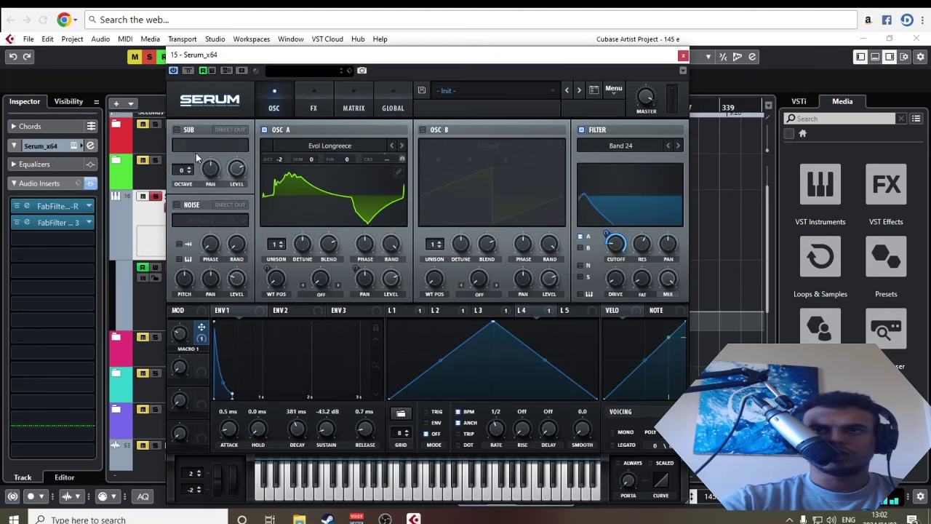
pyautogui.click(311, 102)
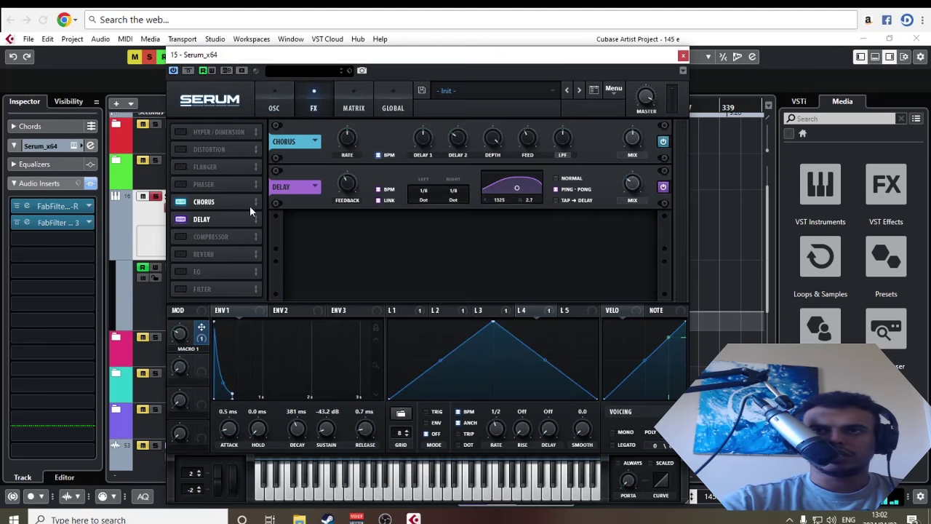
pyautogui.click(180, 220)
pyautogui.click(17, 210)
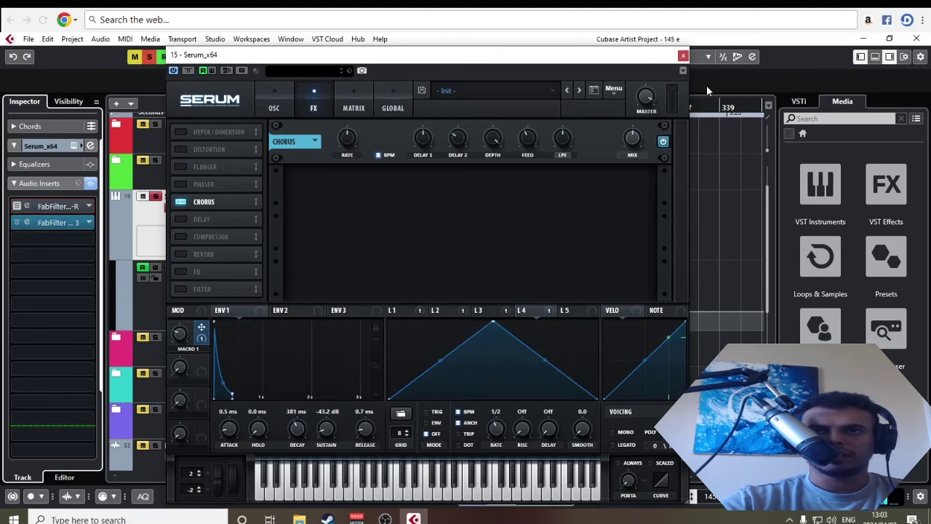
pyautogui.click(682, 57)
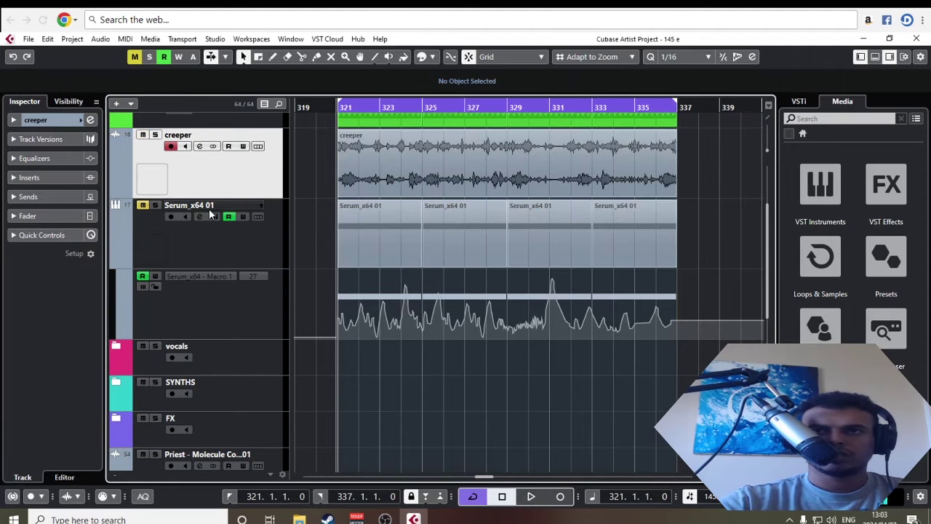
# Enlarge the creeper audio track, solo it and play the loop
pyautogui.moveTo(216, 197); pyautogui.dragTo(216, 259)
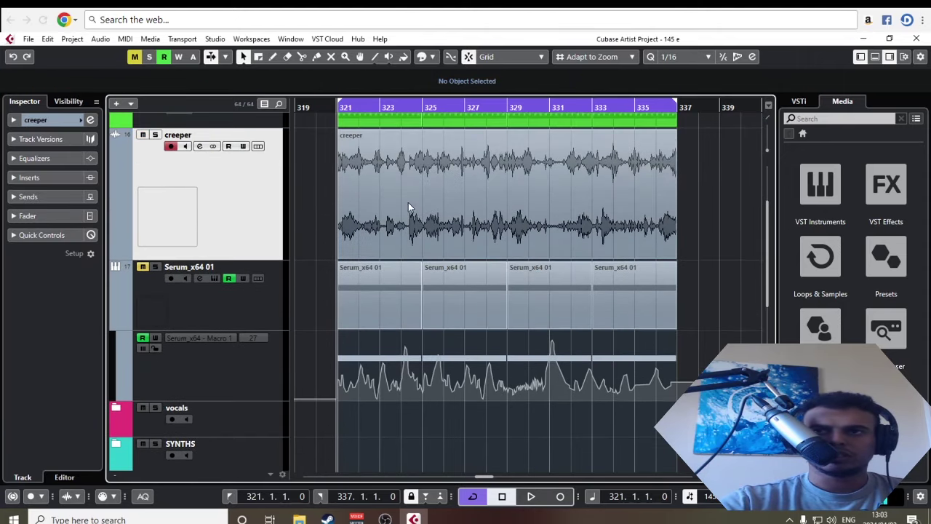
pyautogui.click(440, 190)
pyautogui.press('h')
pyautogui.press('h')
pyautogui.press('h')
pyautogui.moveTo(594, 176); pyautogui.dragTo(404, 280)
pyautogui.press('g')
pyautogui.press('g')
pyautogui.press('g')
pyautogui.moveTo(493, 270); pyautogui.dragTo(231, 278)
pyautogui.click(155, 250)
pyautogui.press('space')
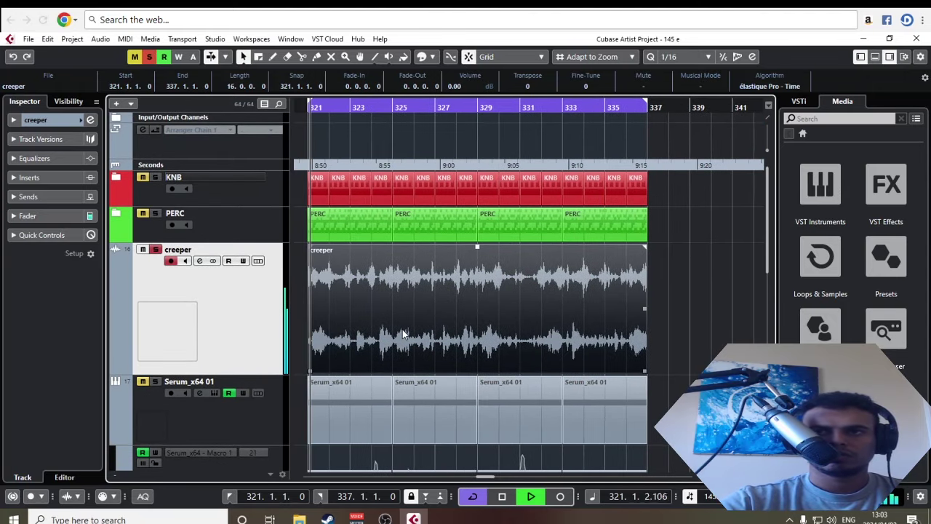
# Examine the creeper clip's waveform across the loop while it plays
pyautogui.press('h')
pyautogui.scroll(3, 536, 357)
pyautogui.scroll(1, 552, 349)
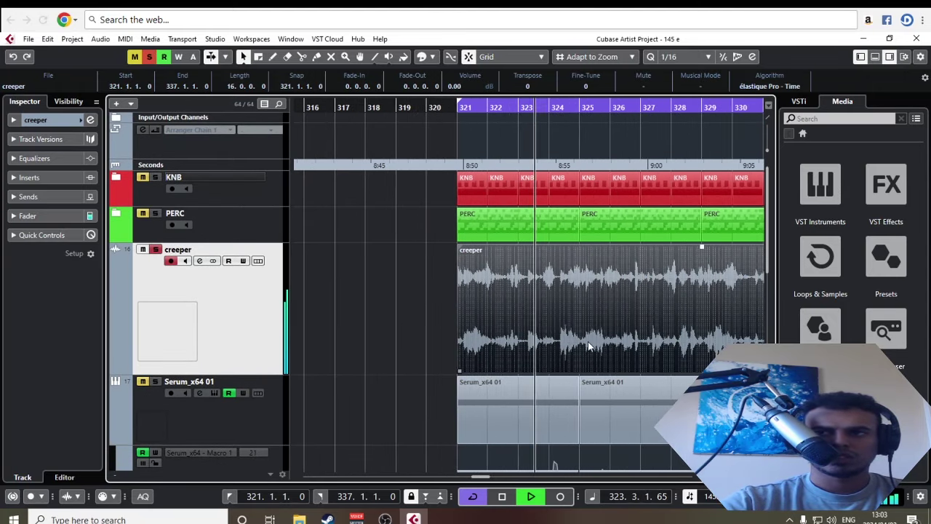
pyautogui.scroll(-3, 582, 343)
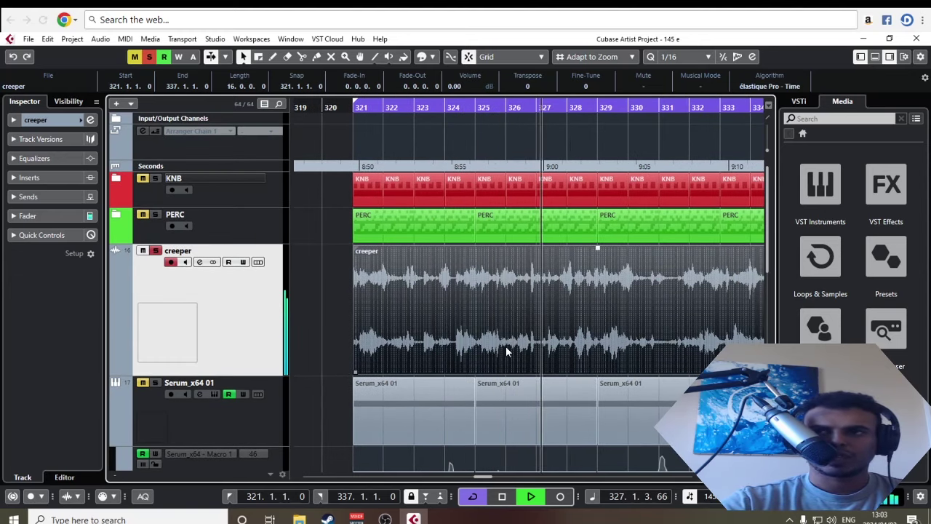
pyautogui.scroll(-2, 505, 349)
pyautogui.scroll(-2, 505, 349)
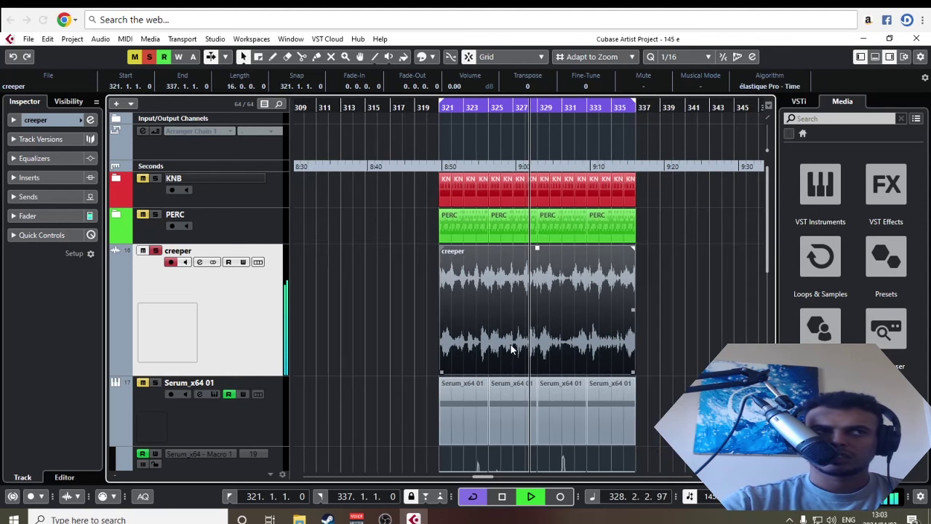
pyautogui.scroll(-1, 504, 342)
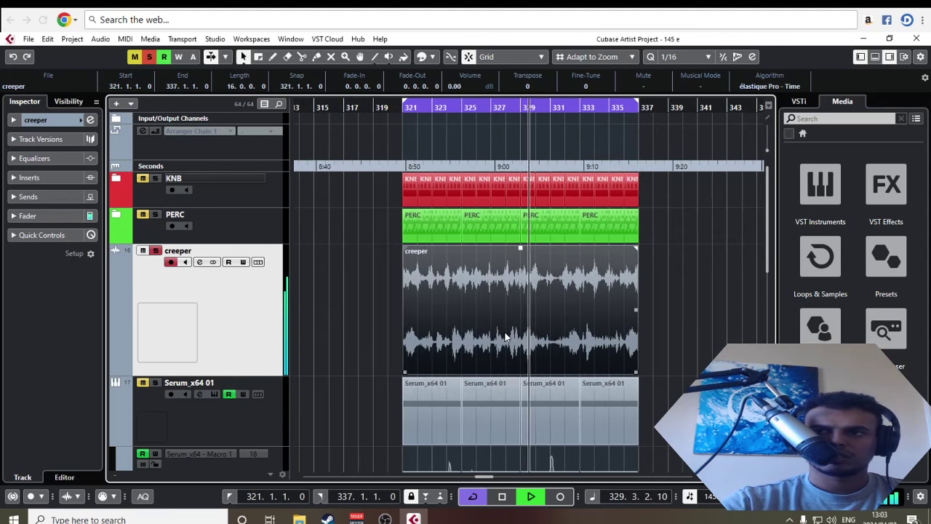
pyautogui.scroll(3, 504, 338)
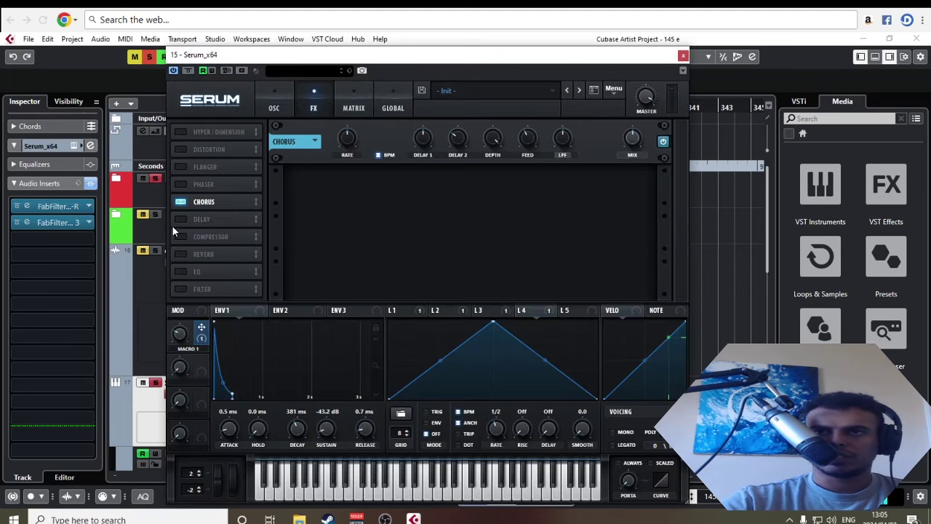
# Turn Serum's delay back on and audition the Serum track with its Macro 1 automation
pyautogui.click(225, 221)
pyautogui.click(682, 56)
pyautogui.press('space')
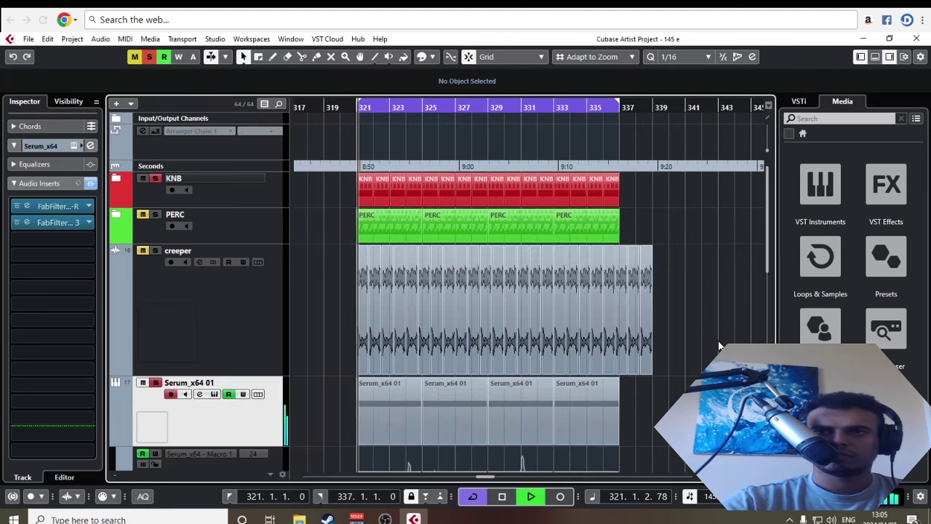
pyautogui.scroll(-3, 718, 346)
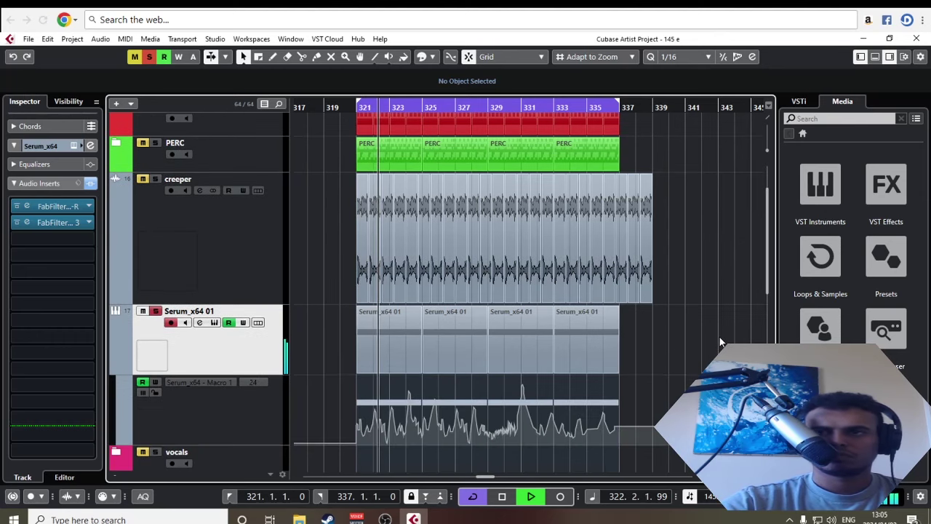
pyautogui.scroll(-1, 720, 337)
pyautogui.scroll(-1, 709, 295)
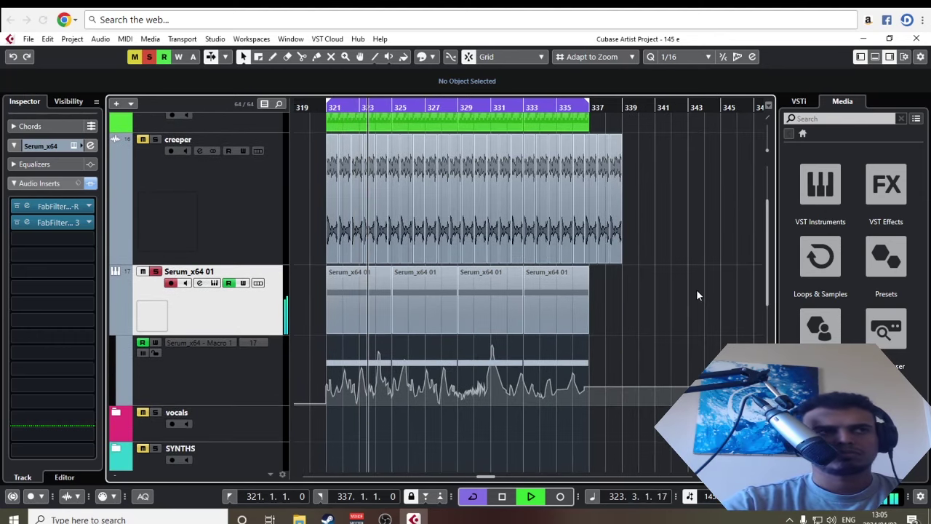